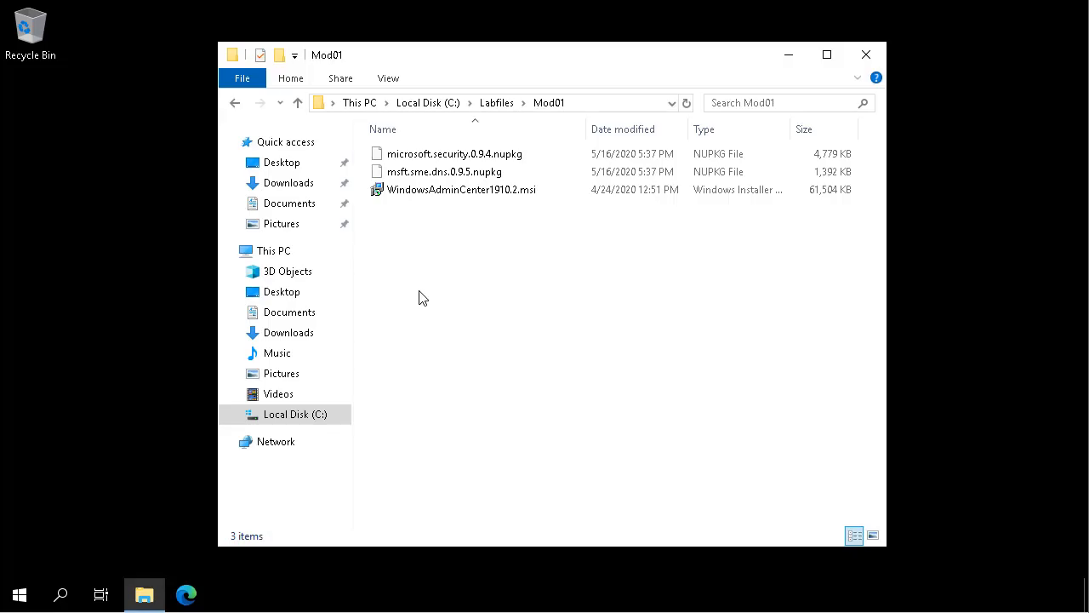
- Run the WindowsAdminCenter1910.2.msi installer, accept the license terms and keep Microsoft Update declined
double_click(442, 192)
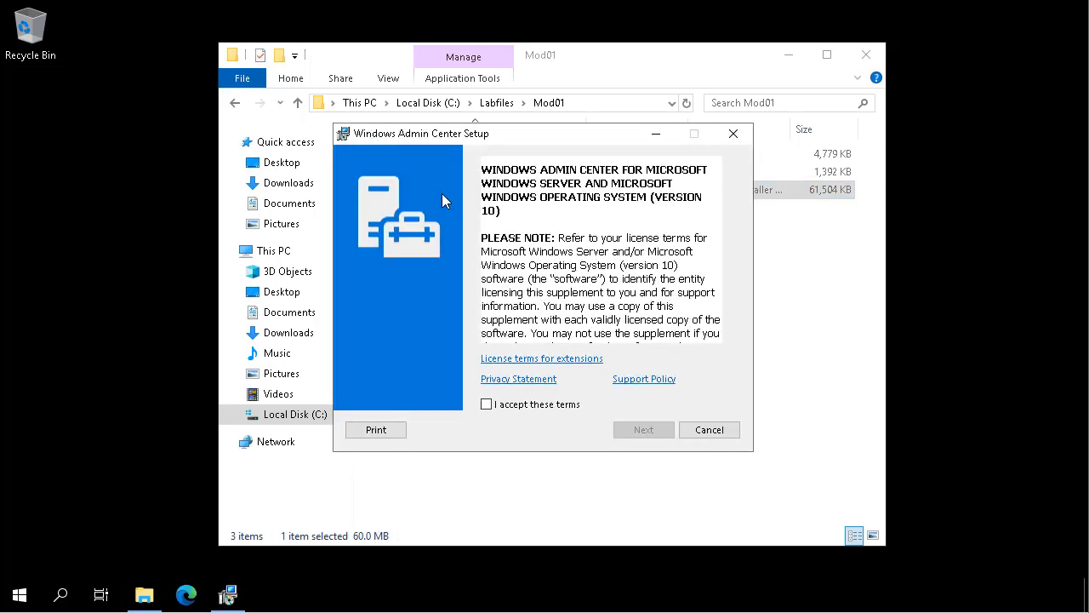
left_click(520, 410)
left_click(629, 431)
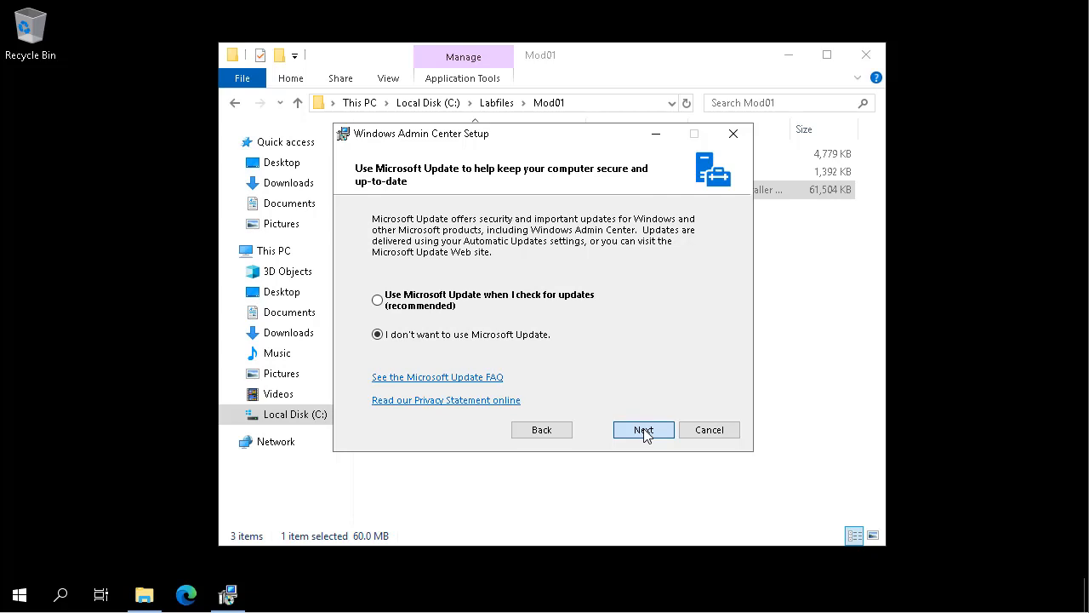
left_click(644, 431)
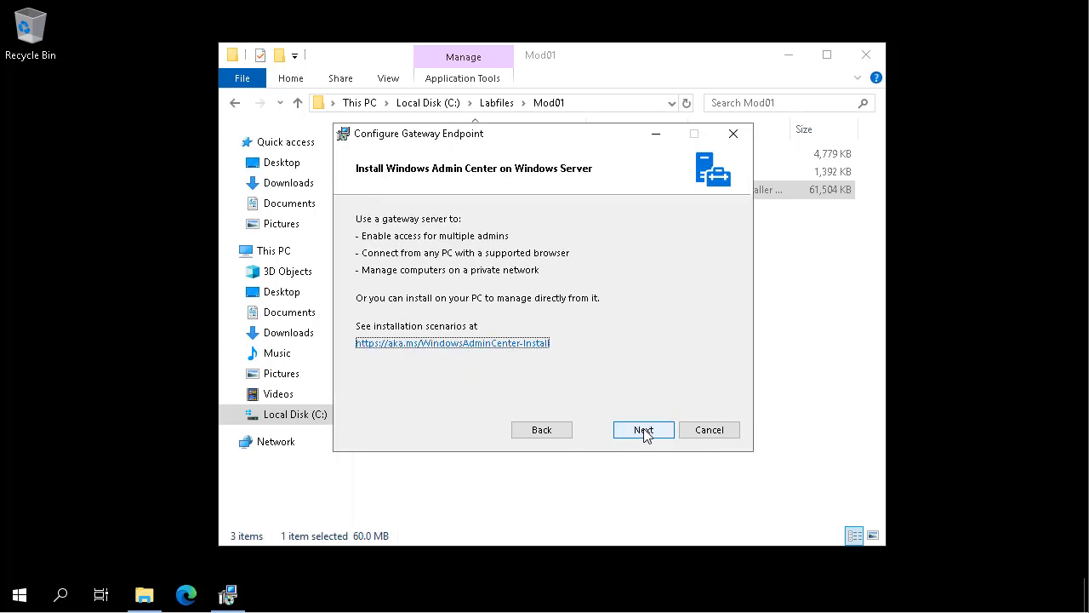
- Install the gateway with trusted hosts changes allowed, port 443 and a self-signed SSL certificate, finish the setup and close the Mod01 folder
left_click(644, 432)
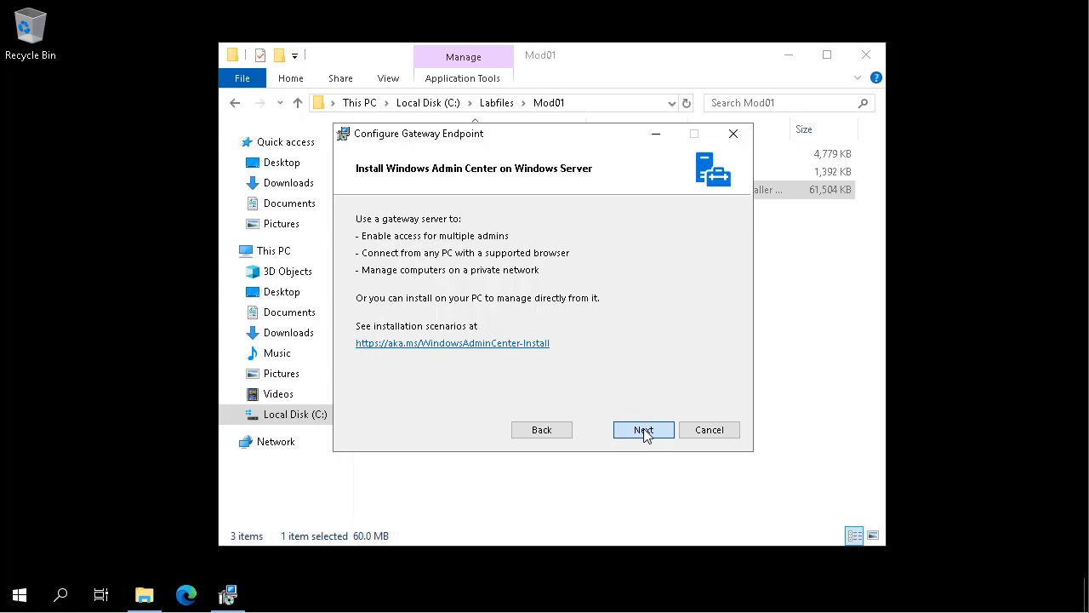
left_click(644, 430)
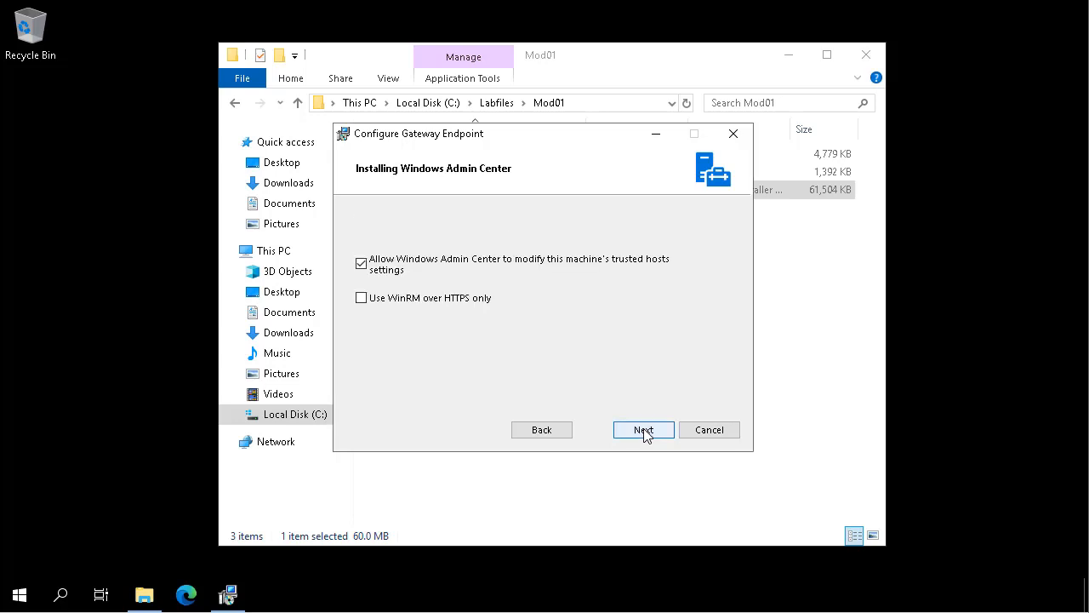
left_click(644, 430)
left_click(642, 430)
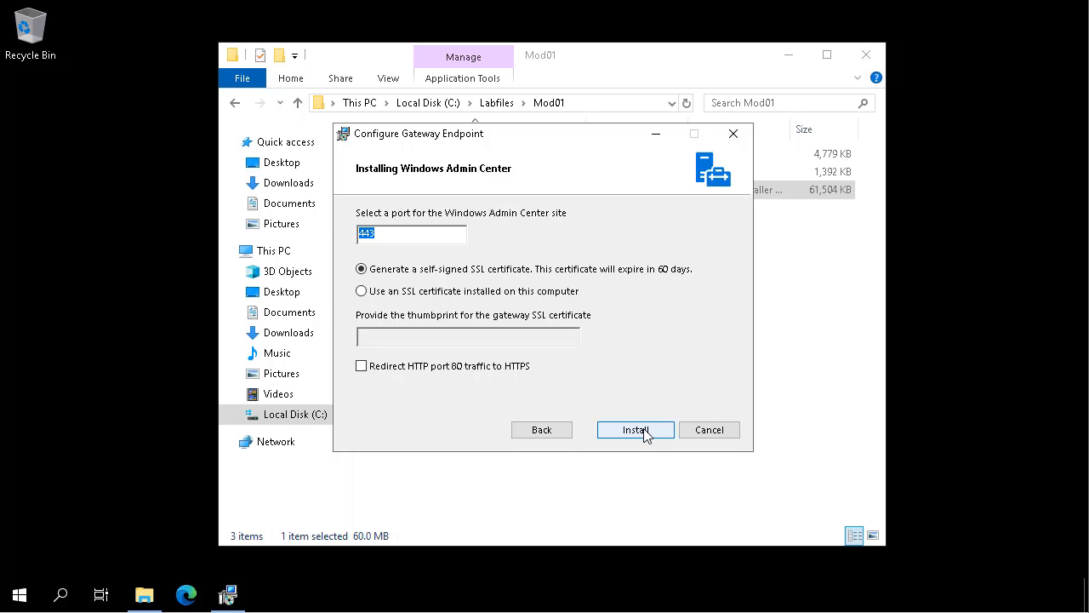
left_click(644, 431)
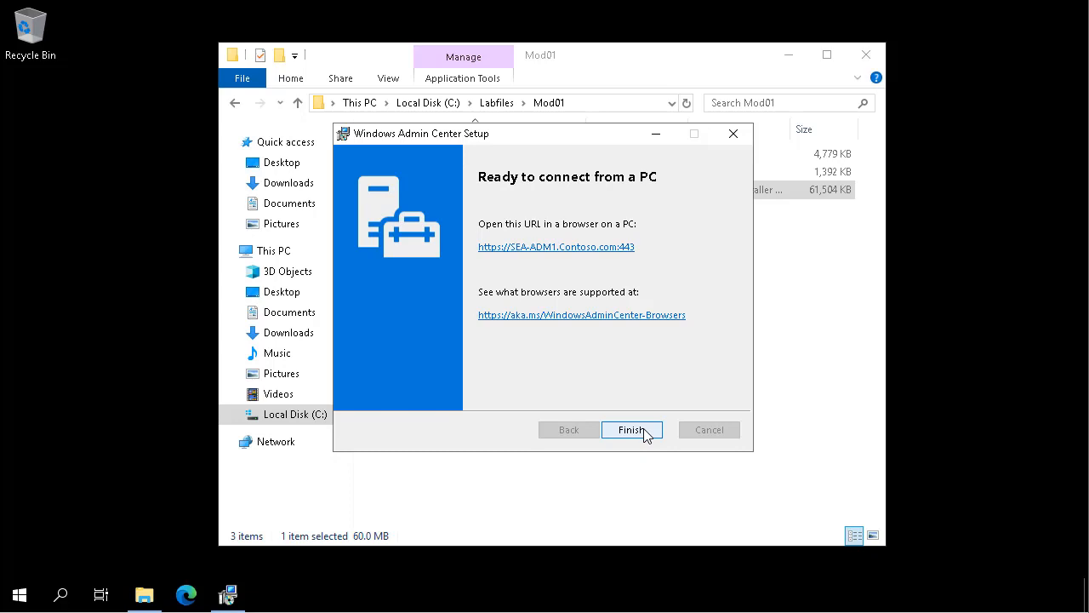
left_click(644, 429)
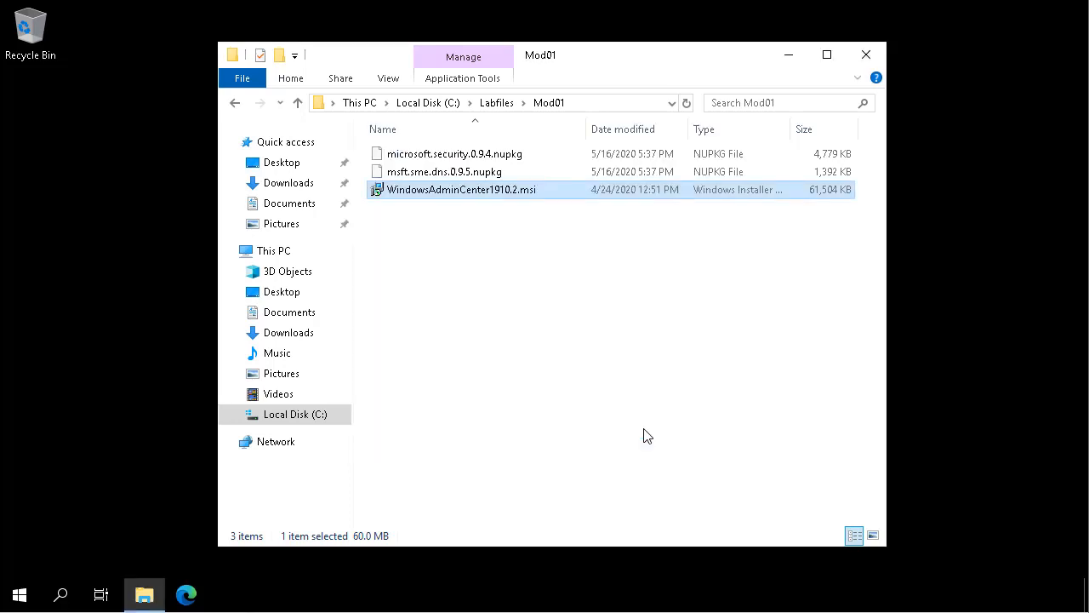
left_click(868, 56)
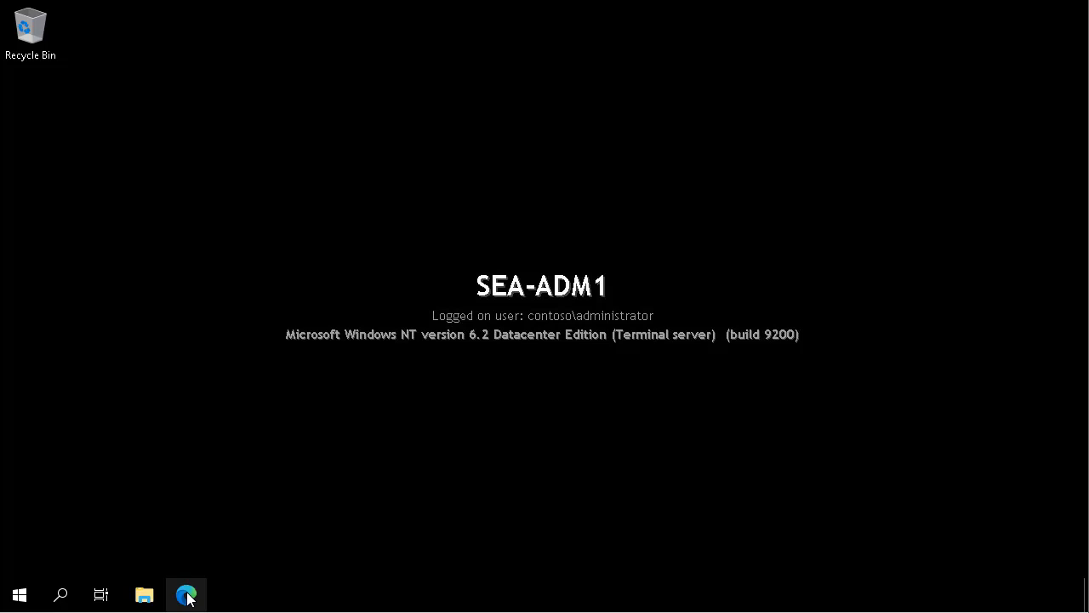
left_click(186, 595)
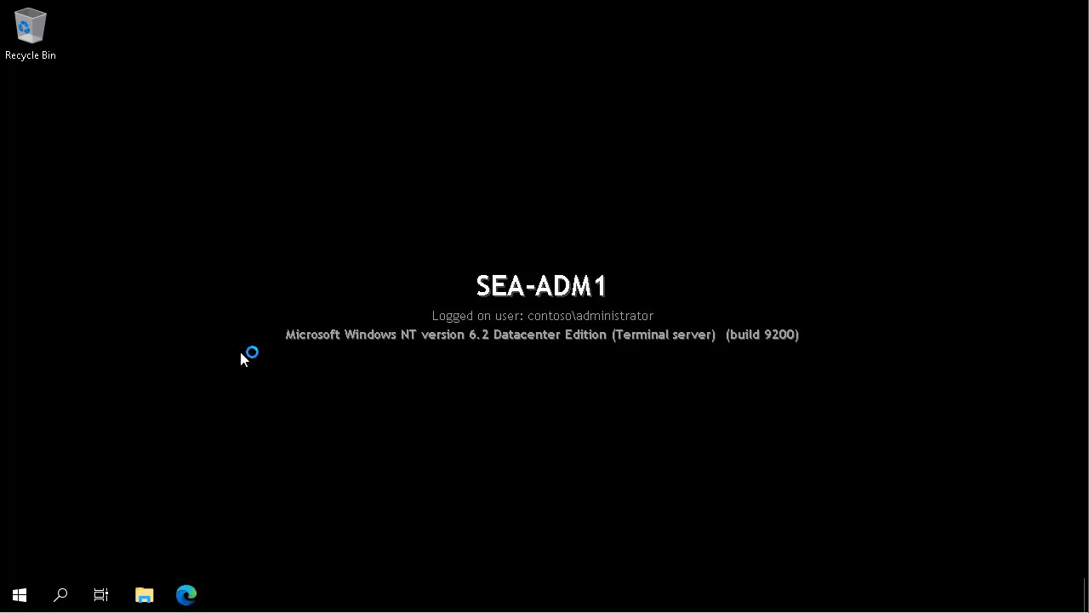
type("https://sea-adm1")
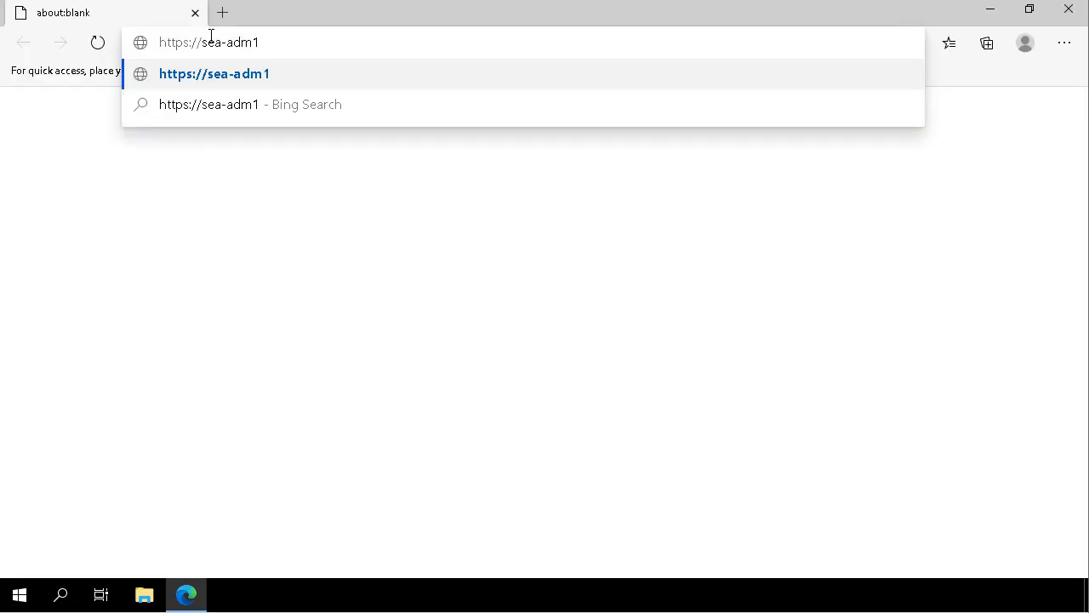
key("Return")
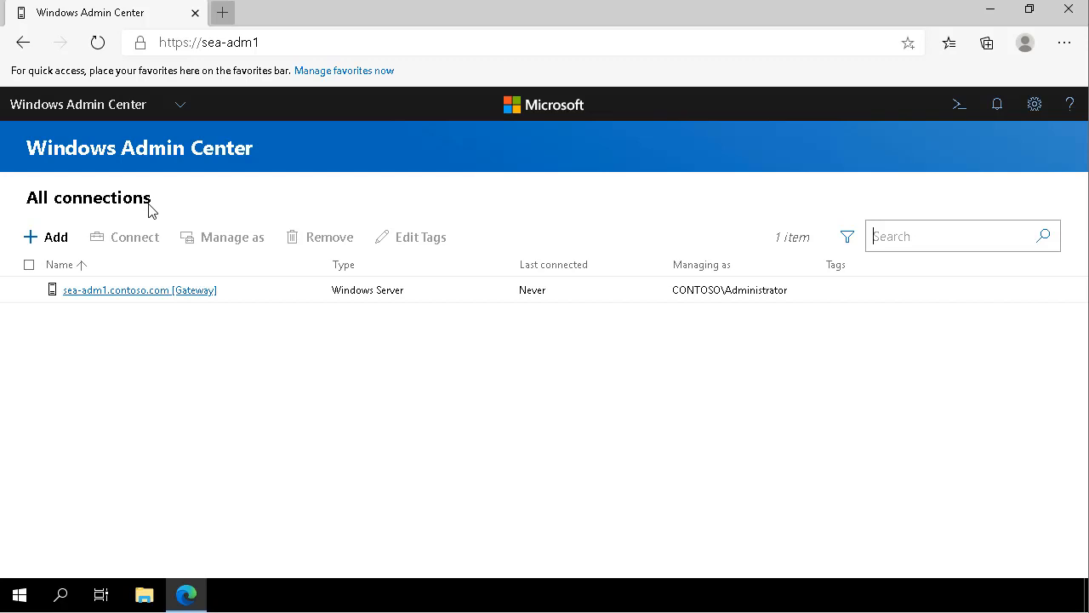
- Add the Windows Server SEA-DC1 to the list of connections
left_click(54, 237)
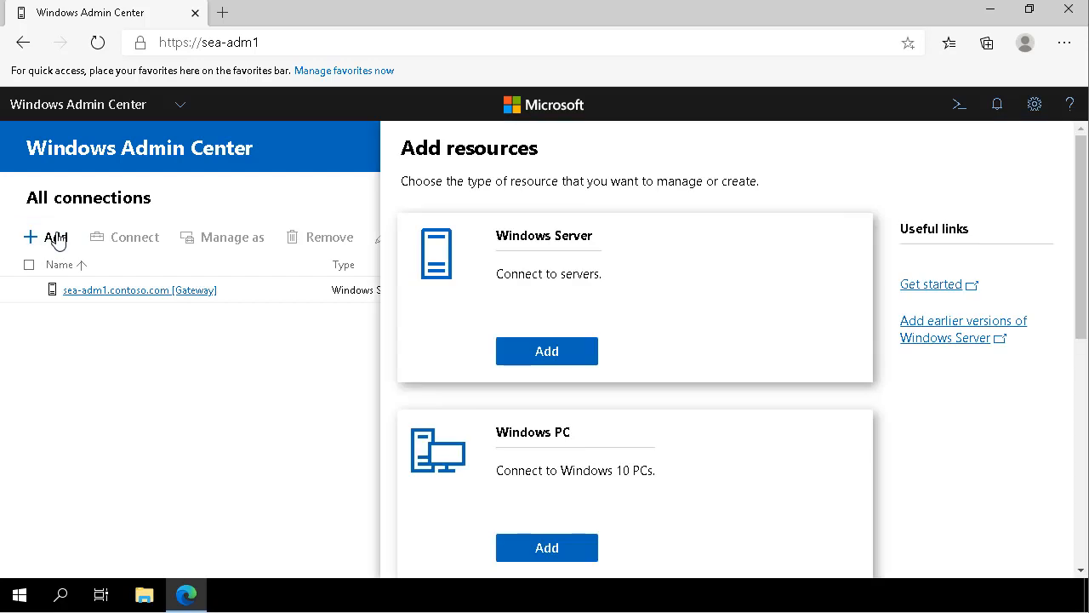
left_click(573, 361)
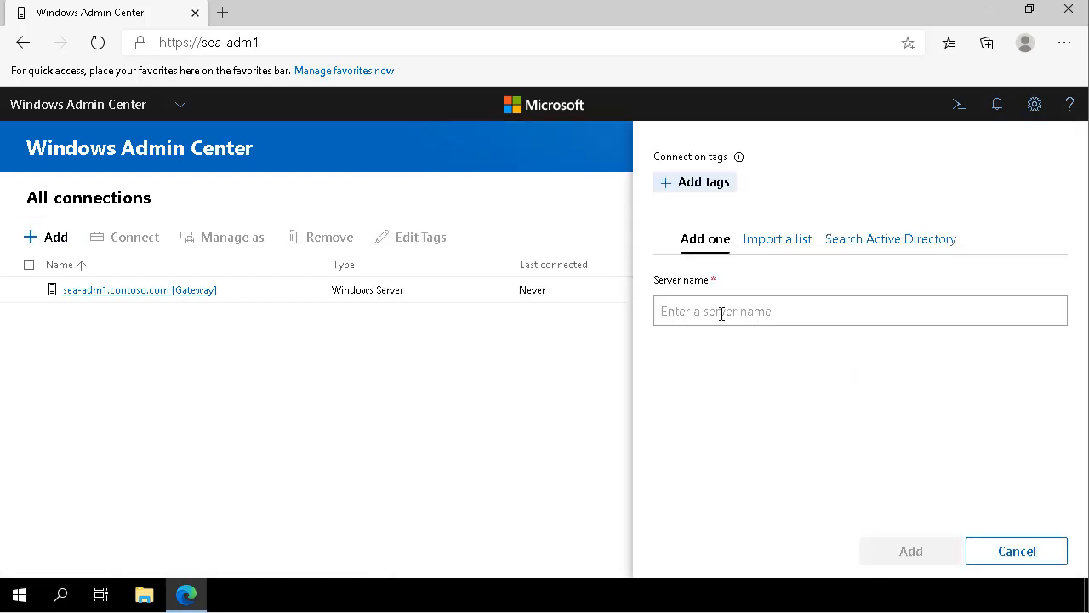
type("SEA-DC1")
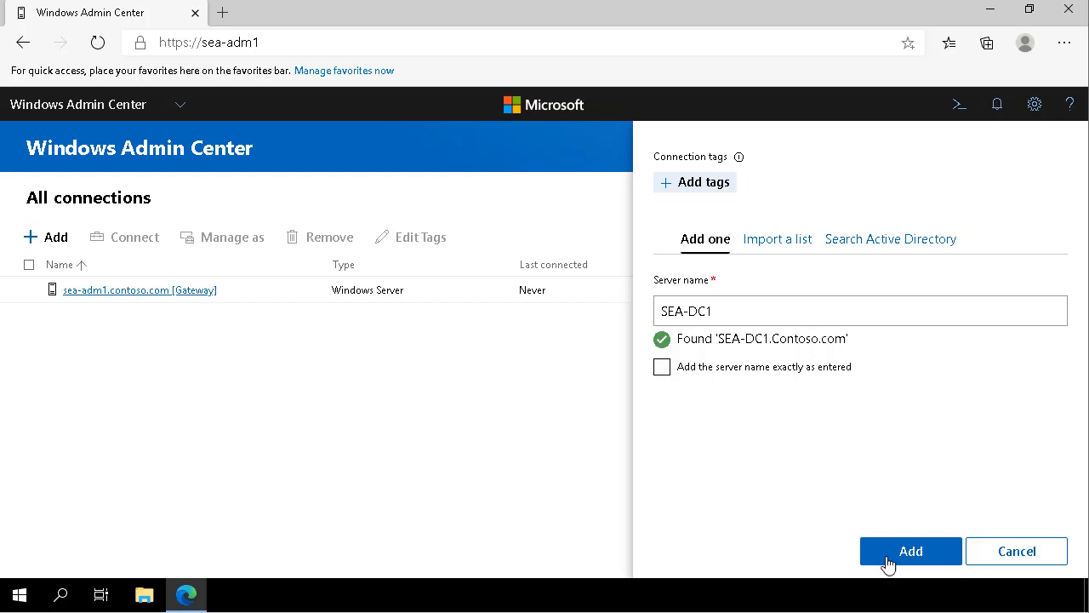
left_click(900, 551)
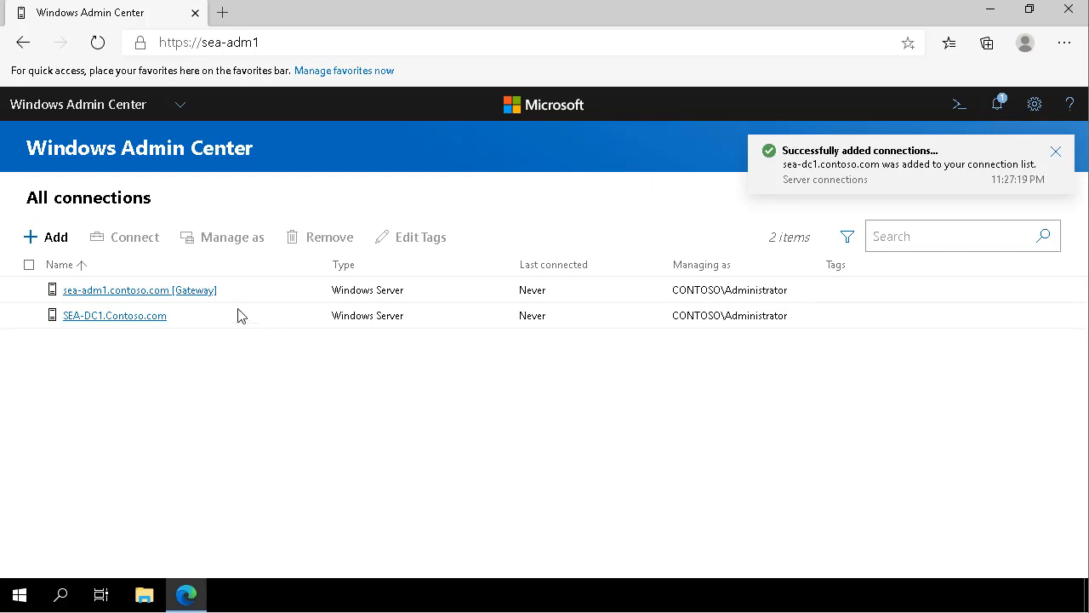
- Connect to SEA-DC1.Contoso.com and show its overview in a full-screen browser window
left_click(114, 316)
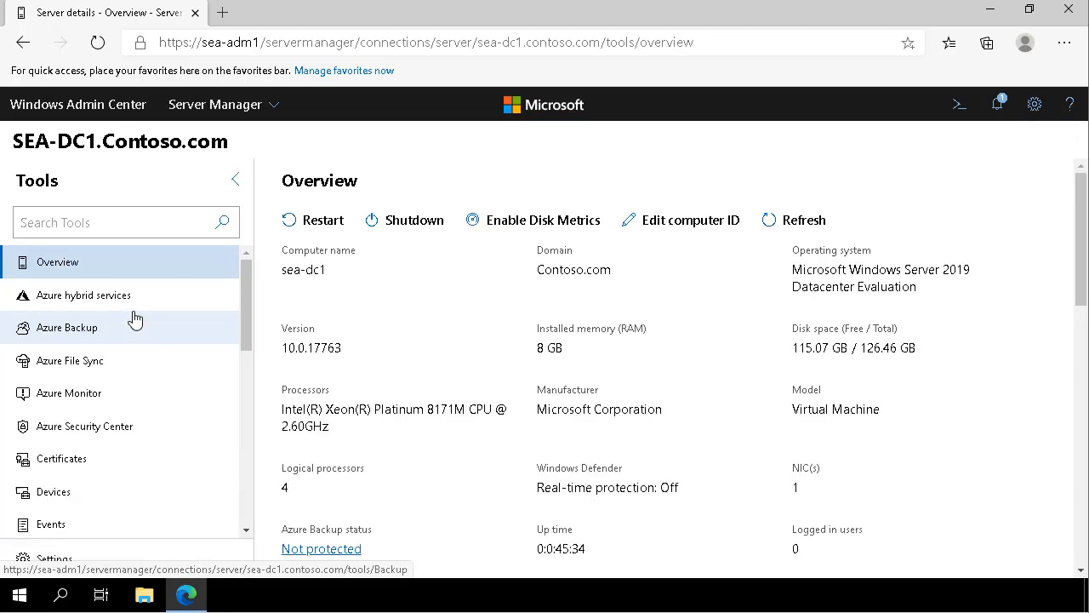
left_click(1064, 44)
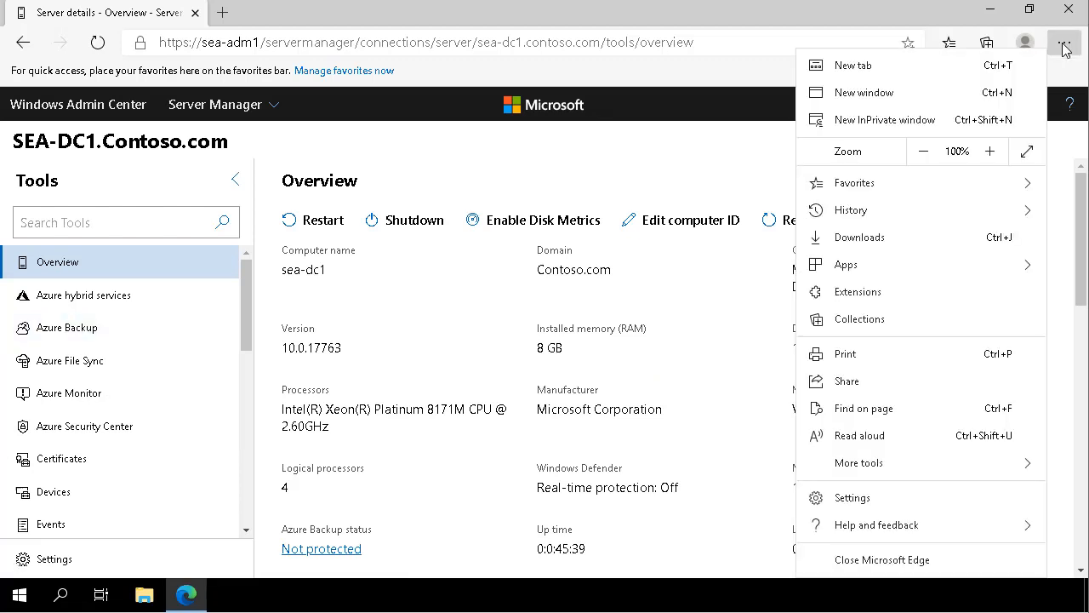
left_click(1027, 151)
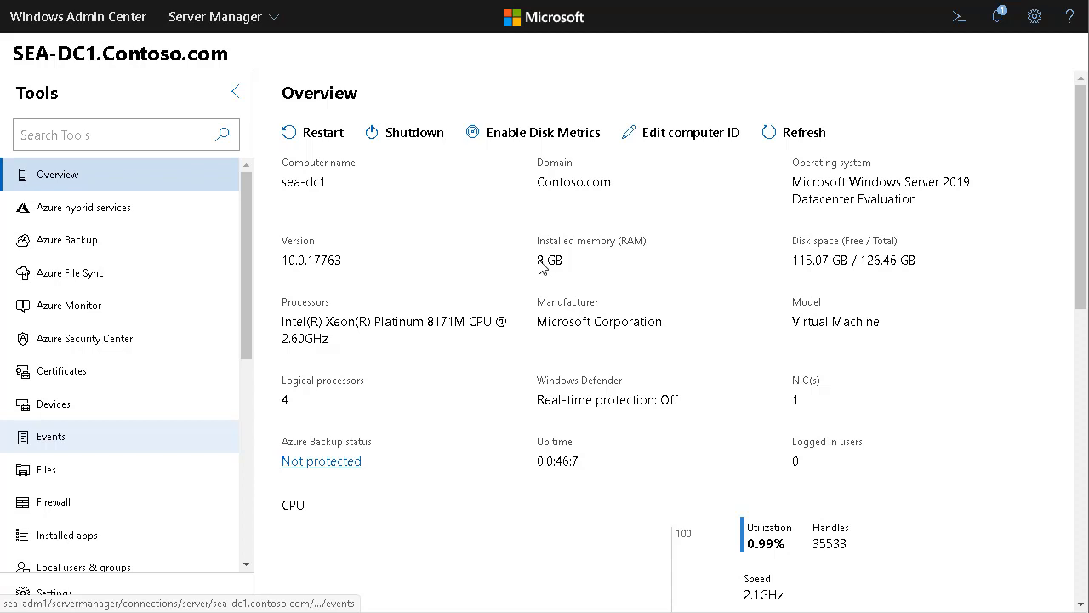
- View the server's nearly expired certificates, followed by its expired ones
left_click(99, 385)
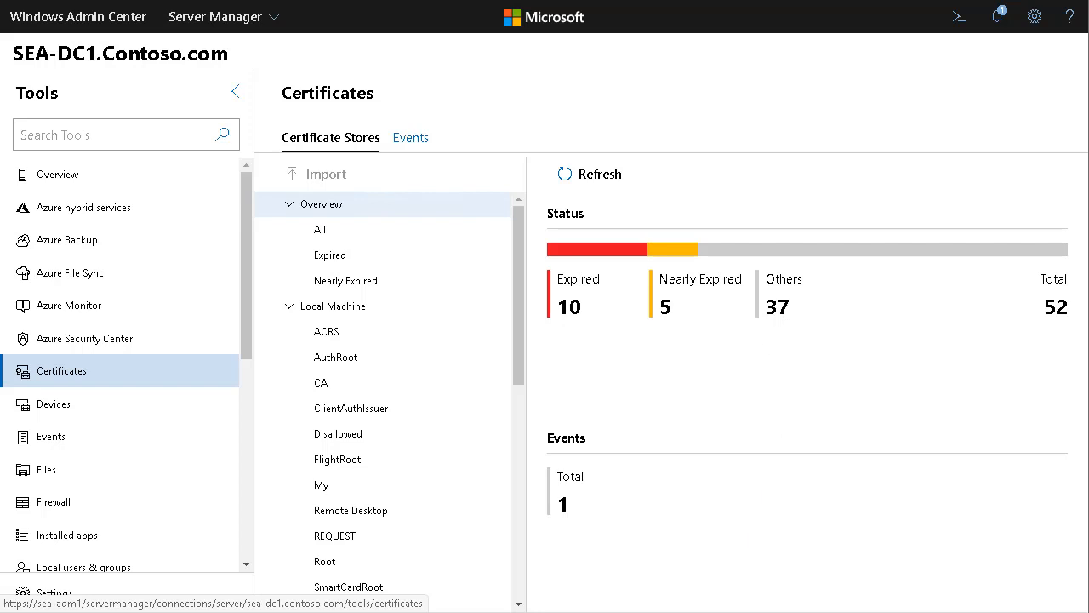
left_click(366, 281)
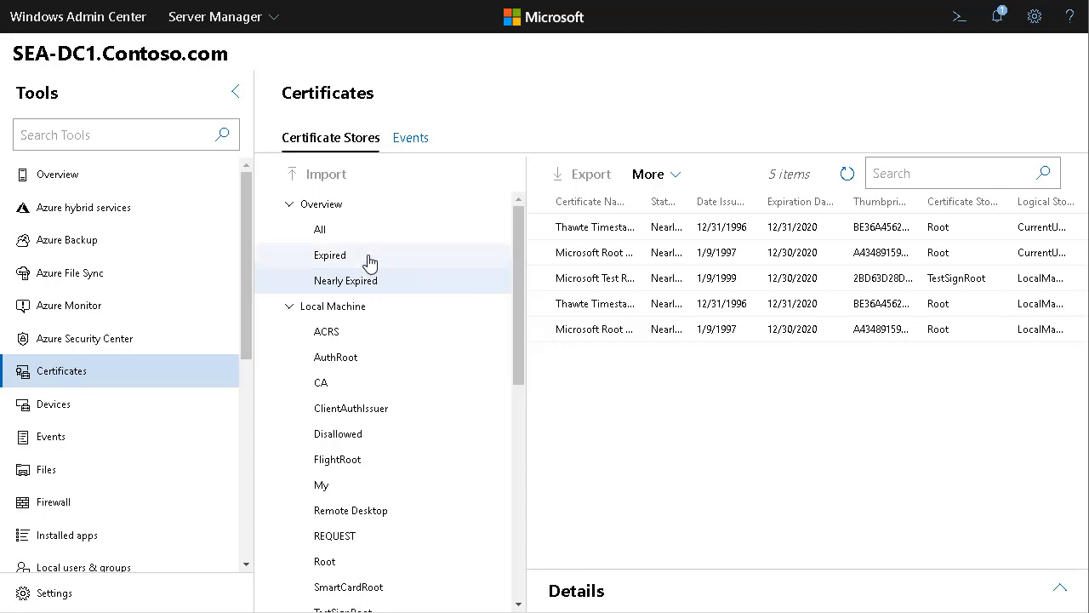
left_click(370, 262)
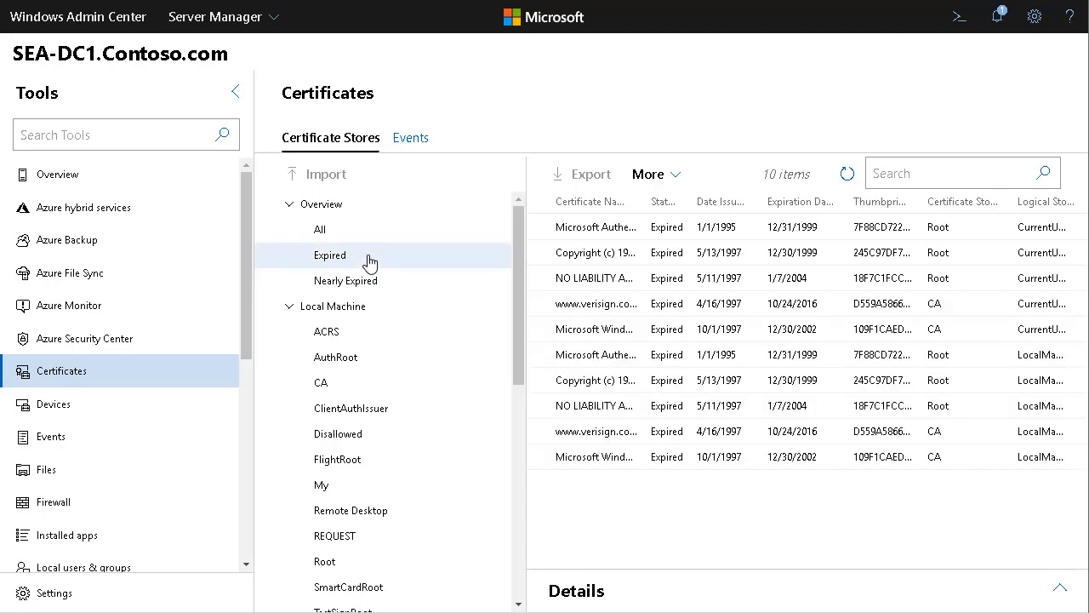
- Create a folder named Data on the server's C: drive
left_click(54, 480)
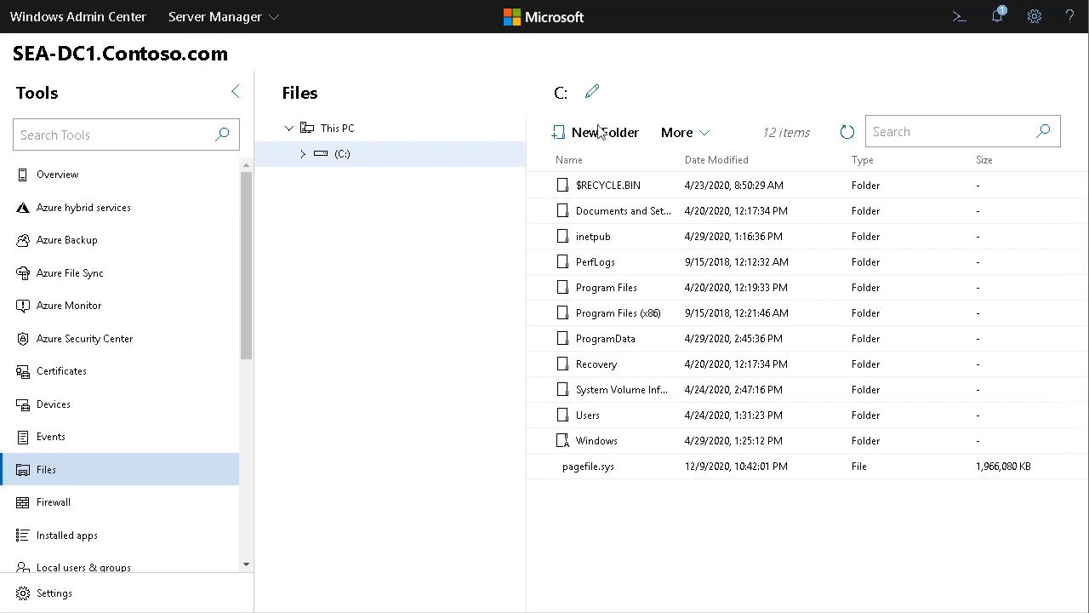
left_click(597, 131)
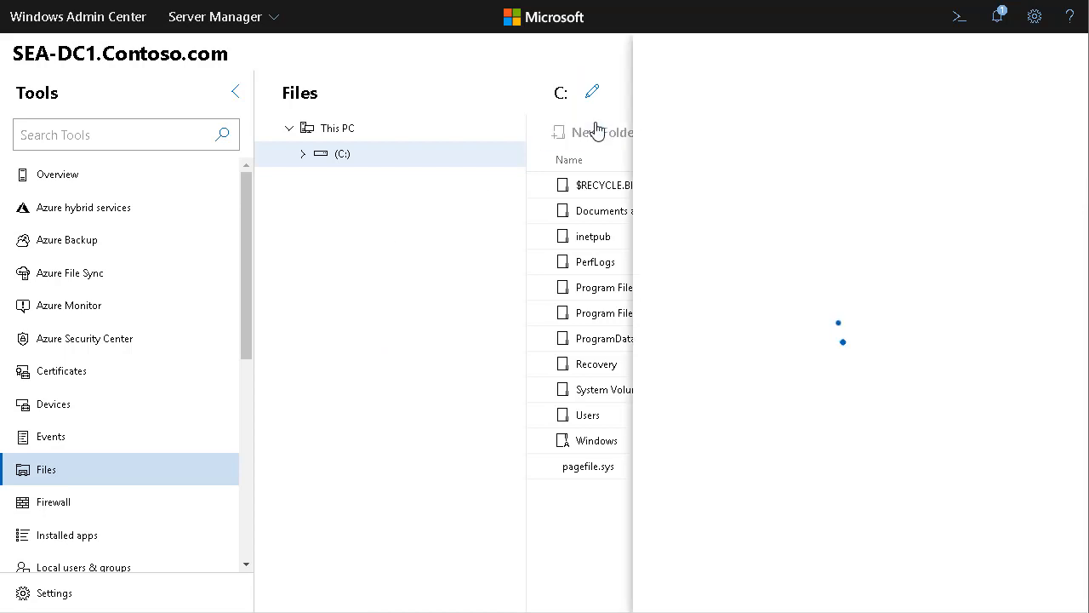
type("Data")
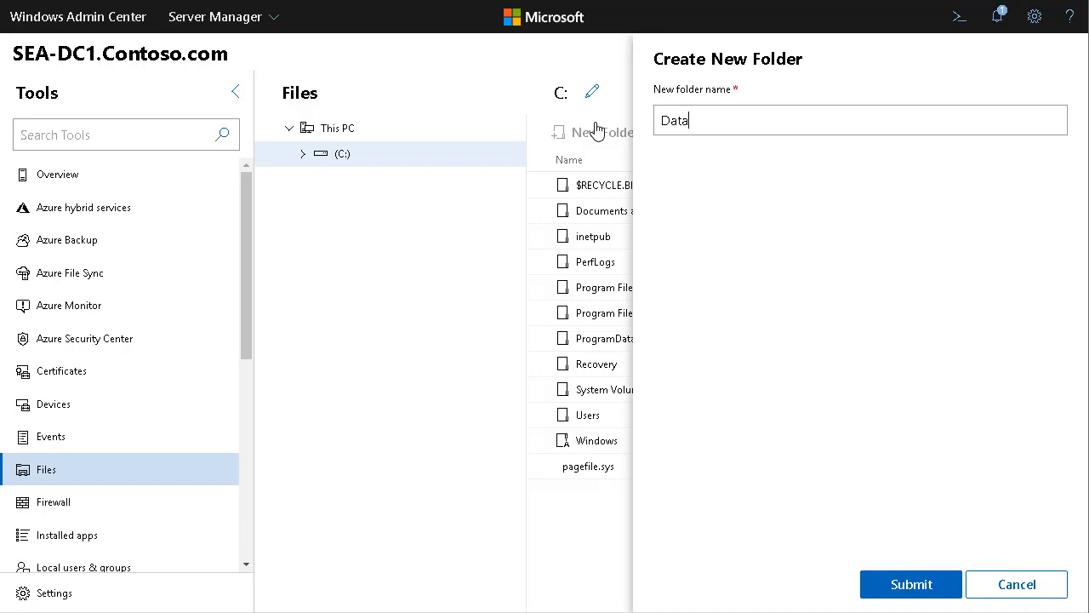
left_click(905, 590)
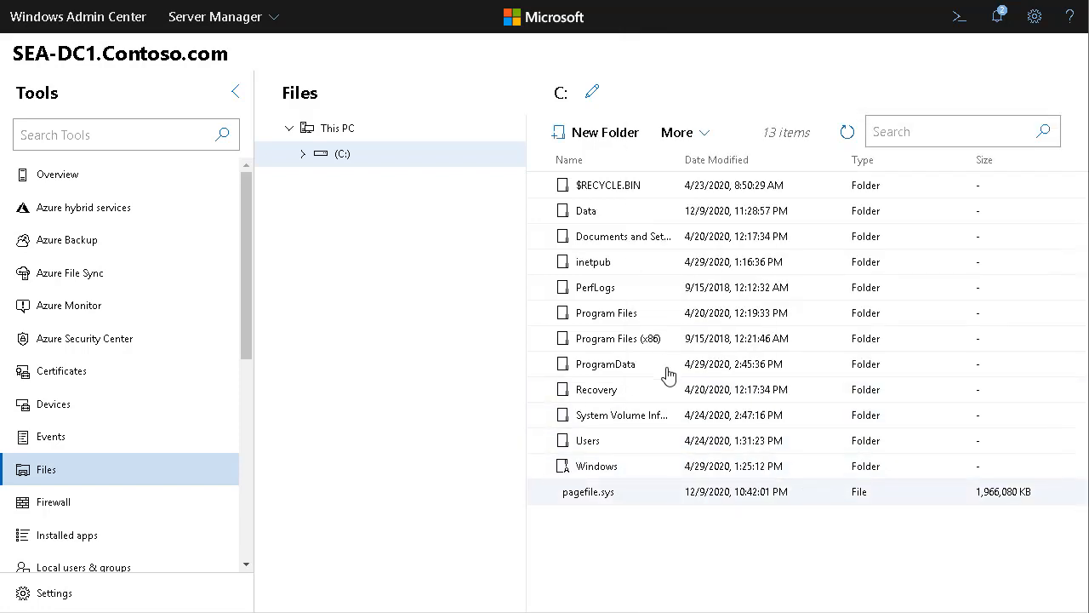
- Sort the server's Application event log by level and read the description of the first error
left_click(74, 456)
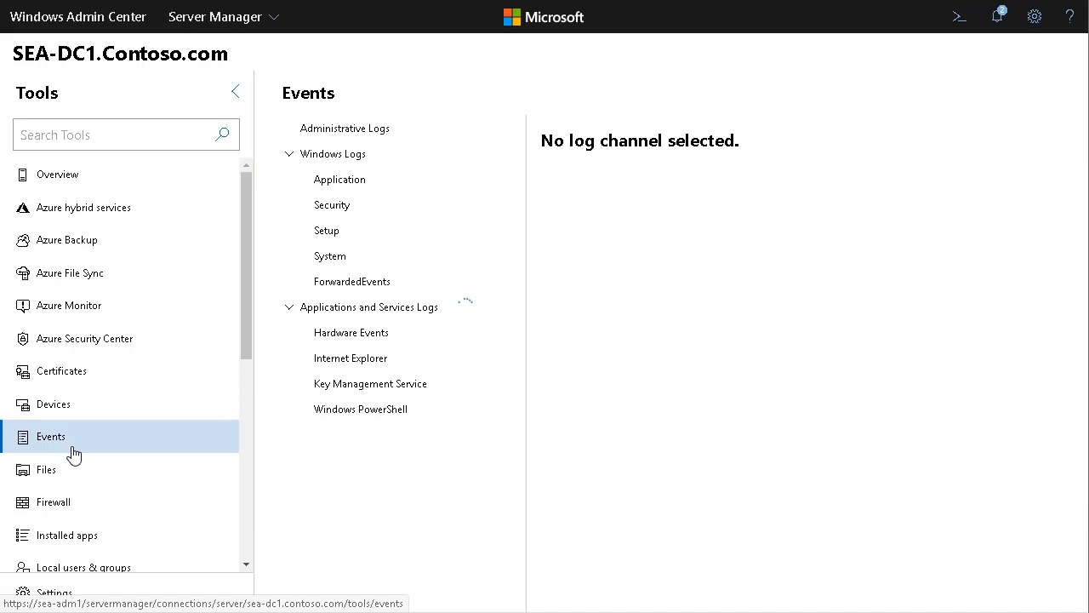
left_click(325, 189)
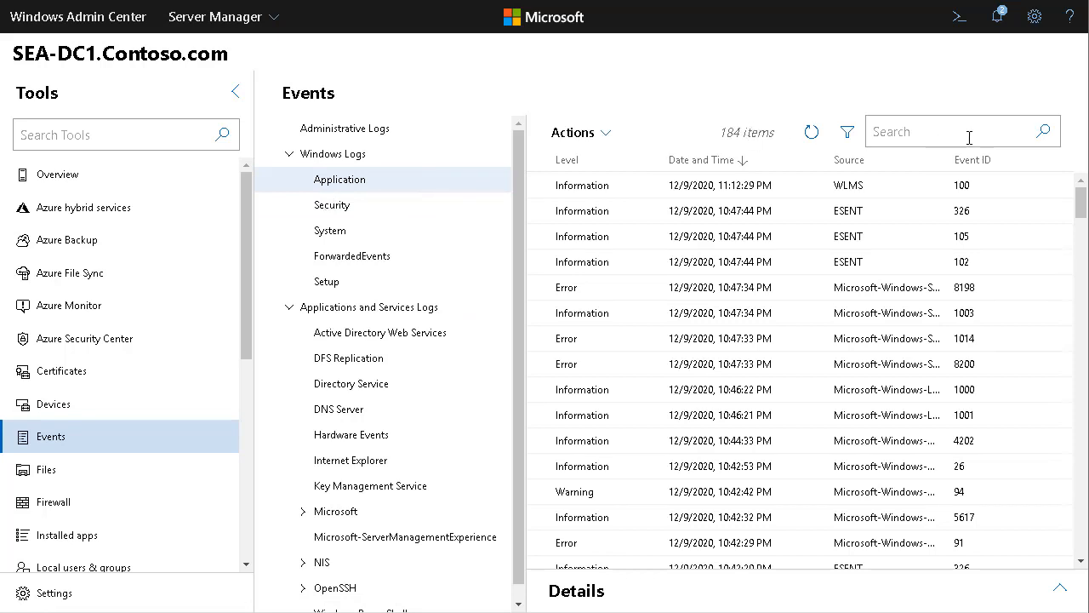
left_click(567, 162)
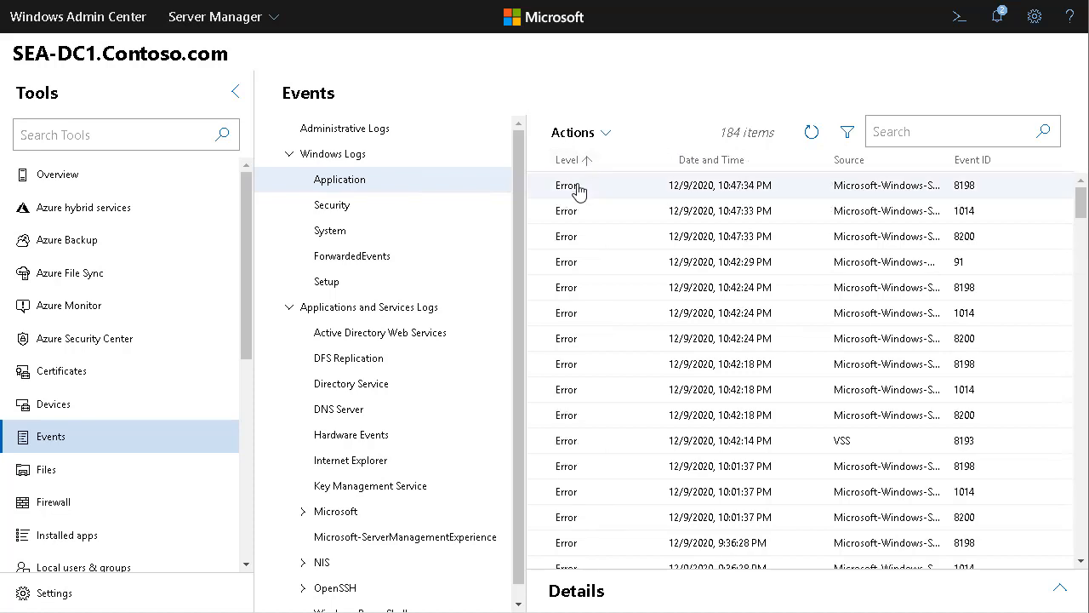
left_click(578, 191)
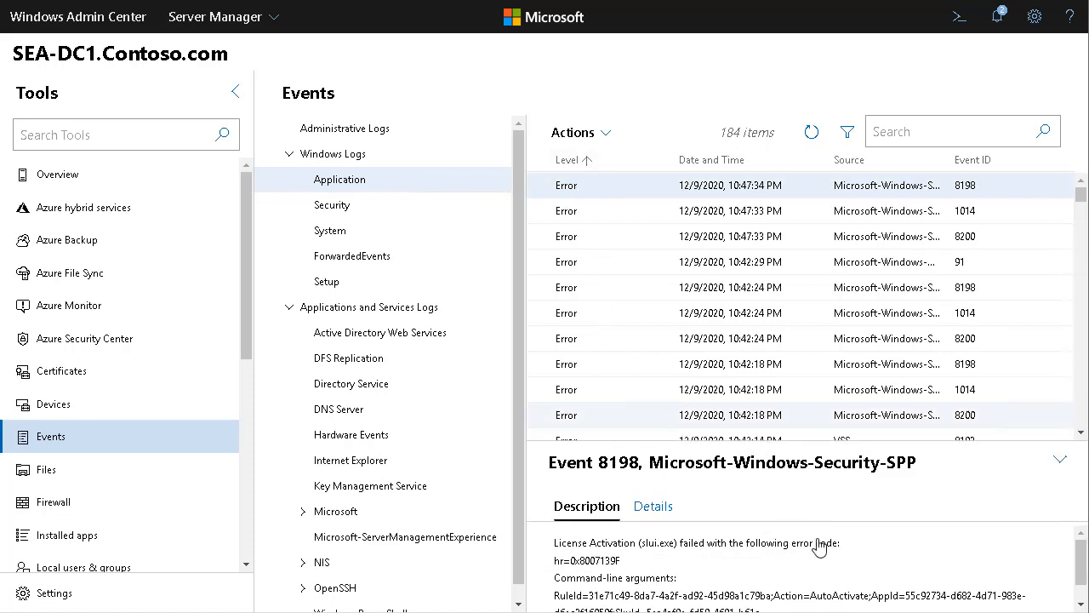
scroll(819, 545, "down", 1)
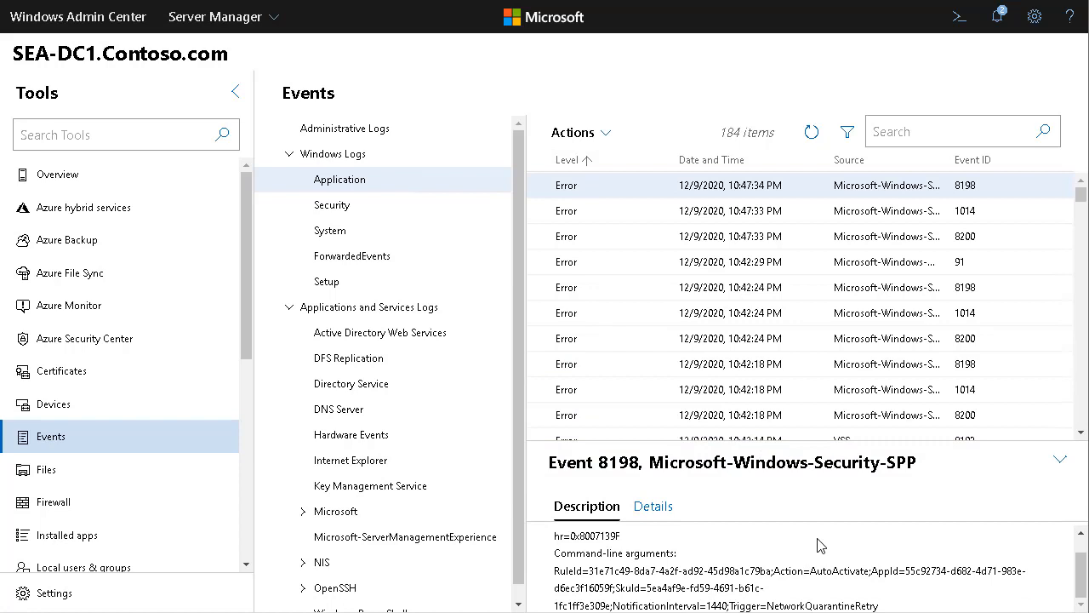
scroll(818, 545, "up", 1)
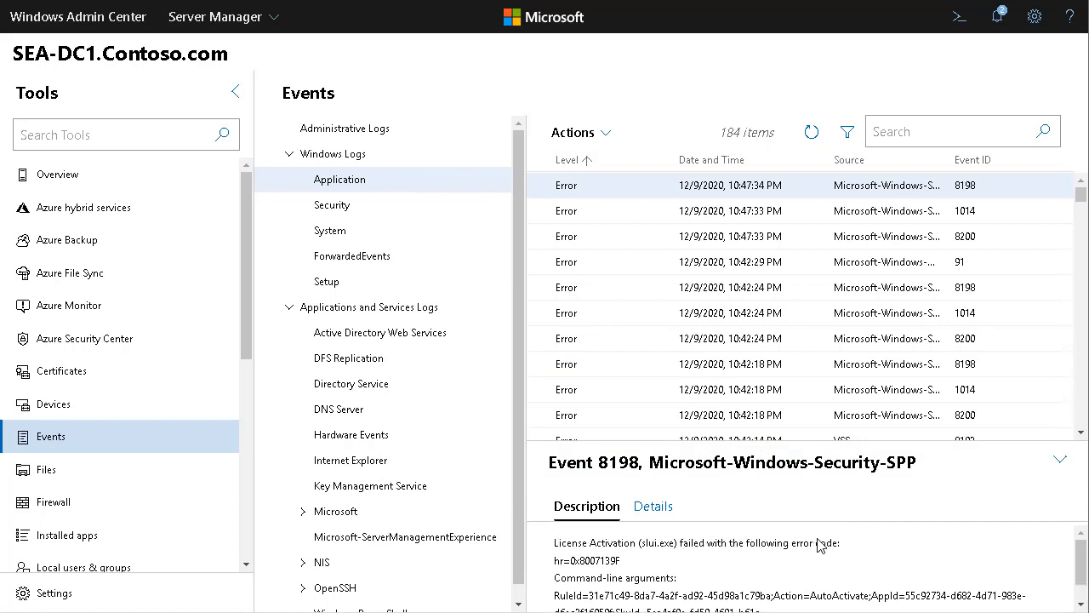
- Expand the server's disk drives and network adapters in its devices, and view the driver information of the Microsoft Hyper-V Network Adapter
left_click(64, 402)
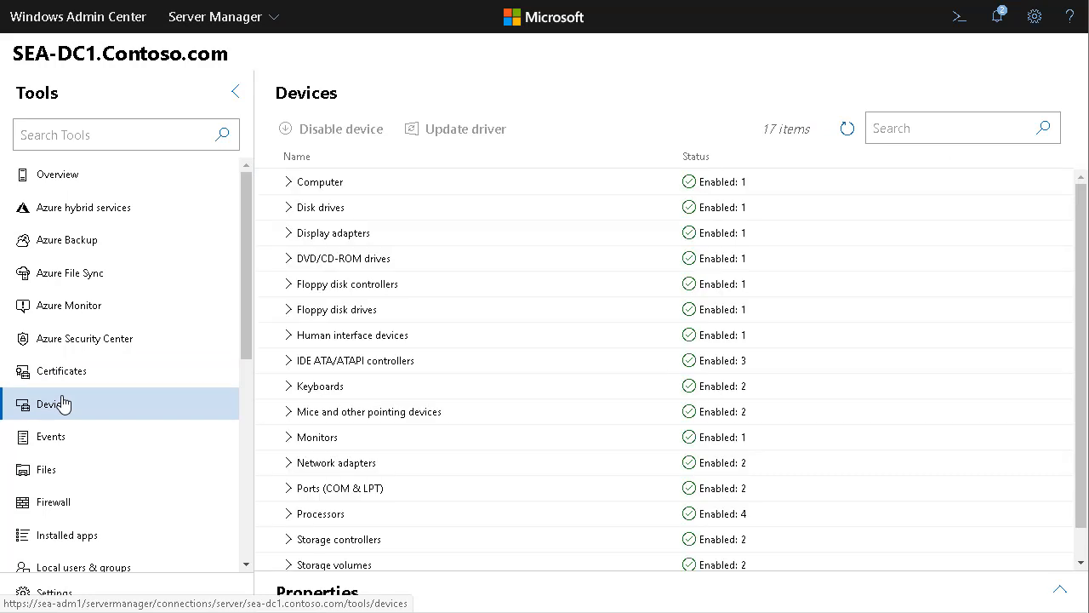
left_click(290, 209)
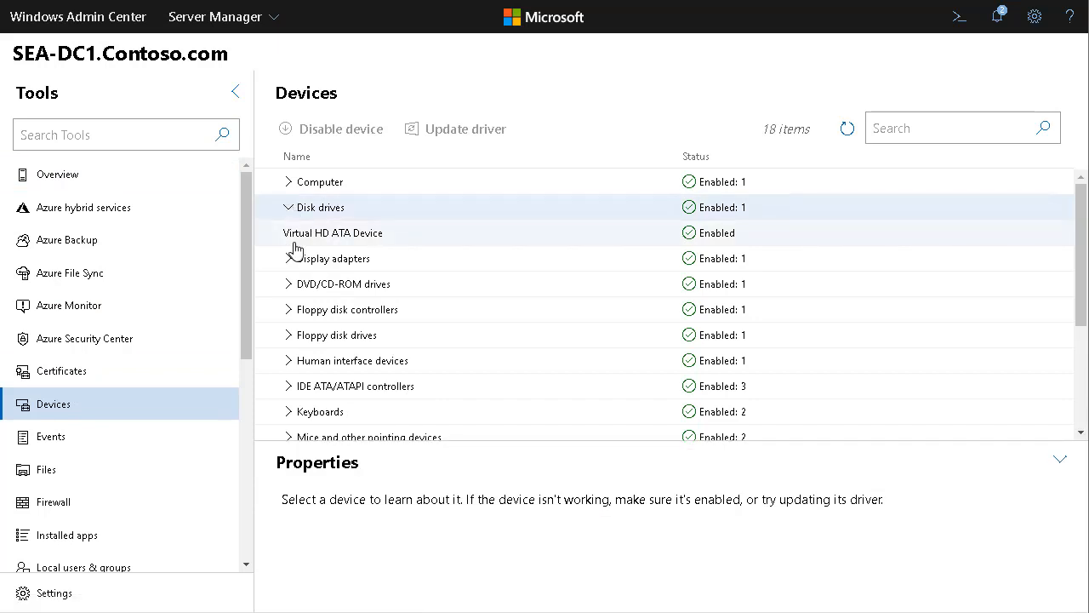
scroll(295, 333, "down", 1)
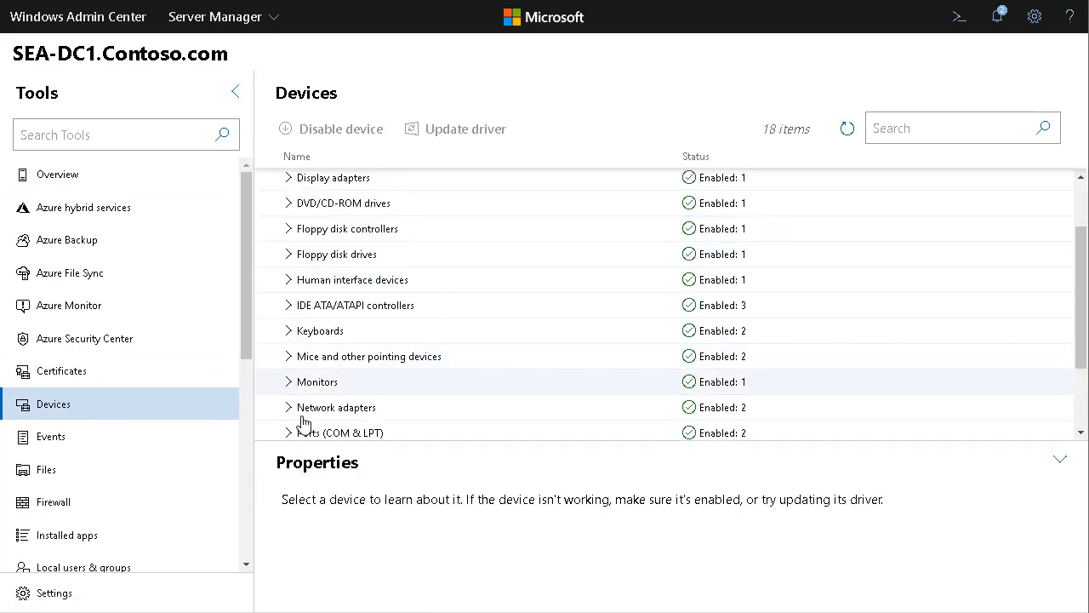
scroll(380, 395, "down", 1)
left_click(381, 395)
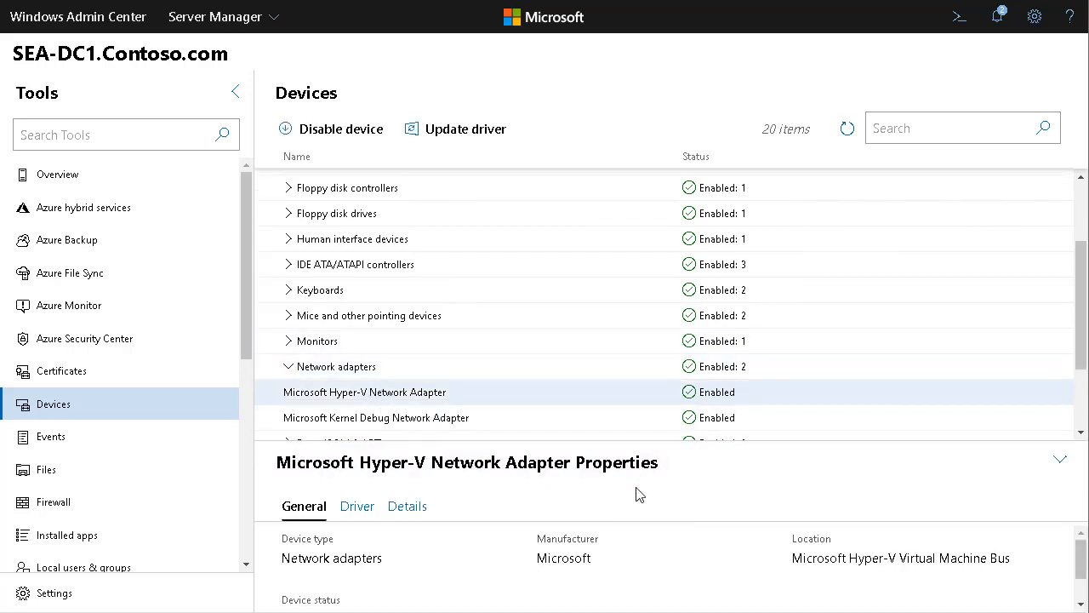
left_click(364, 511)
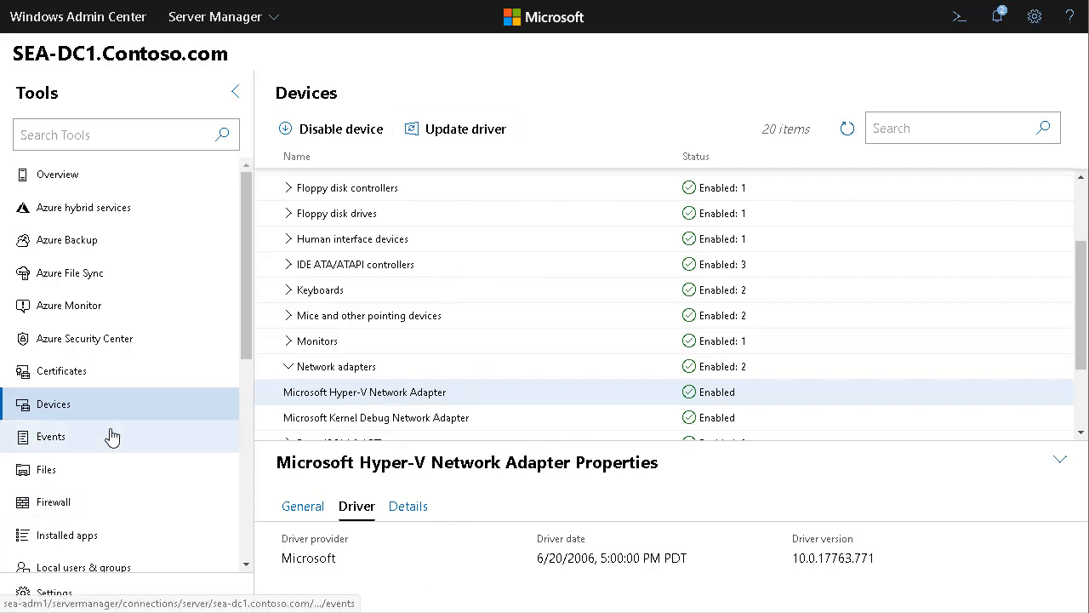
- Create a blank Performance Monitor workspace for the server, with the tools list collapsed
scroll(111, 437, "down", 3)
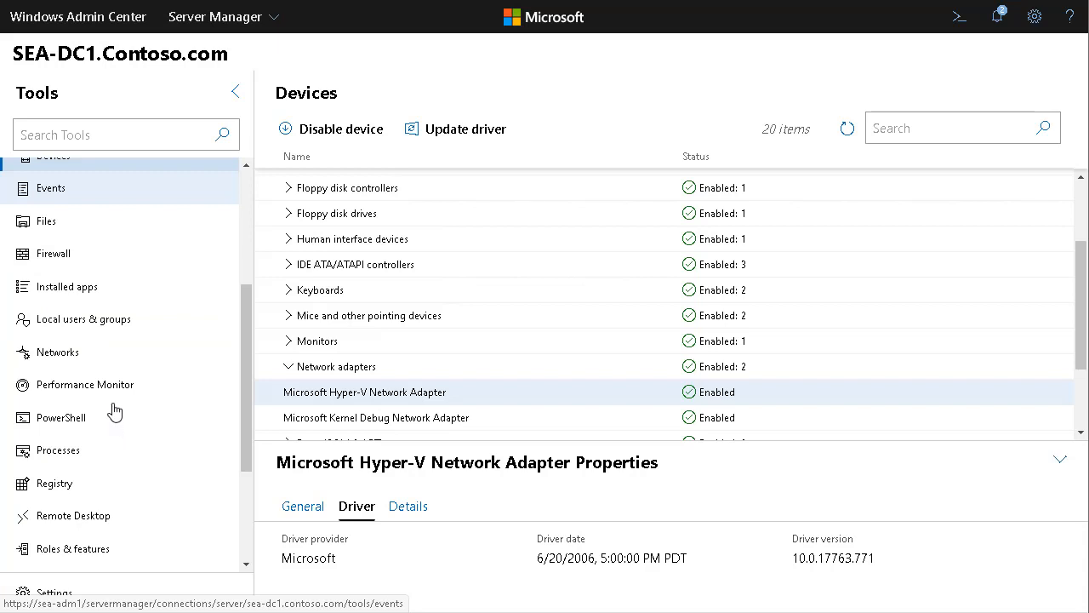
left_click(107, 397)
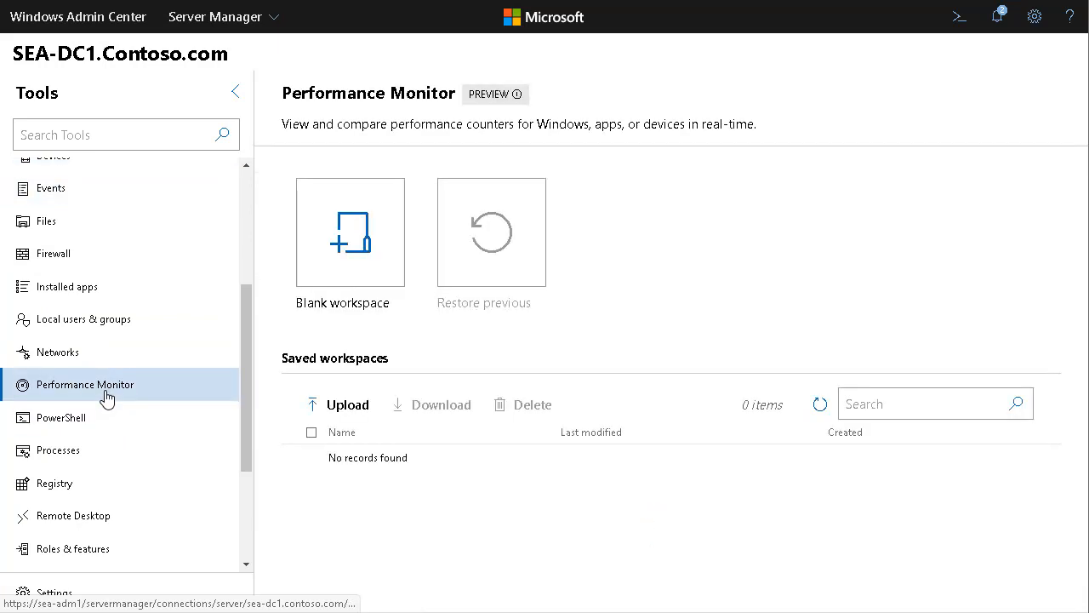
left_click(236, 92)
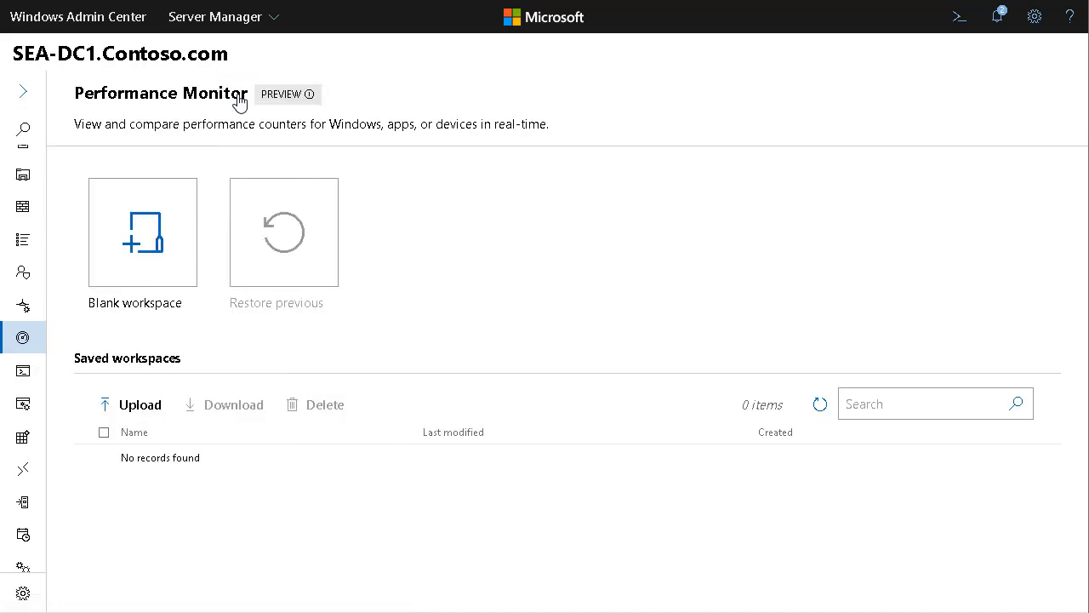
left_click(144, 235)
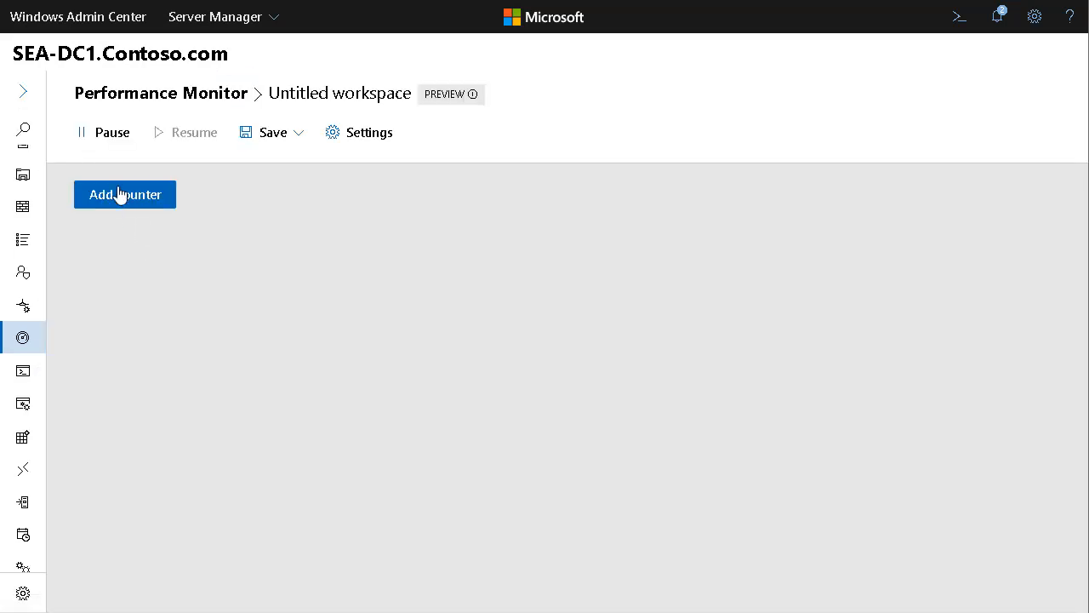
- Add a LogicalDisk counter for instance C: showing % Free Space, keep the Line graph type and enlarge the graph
left_click(118, 194)
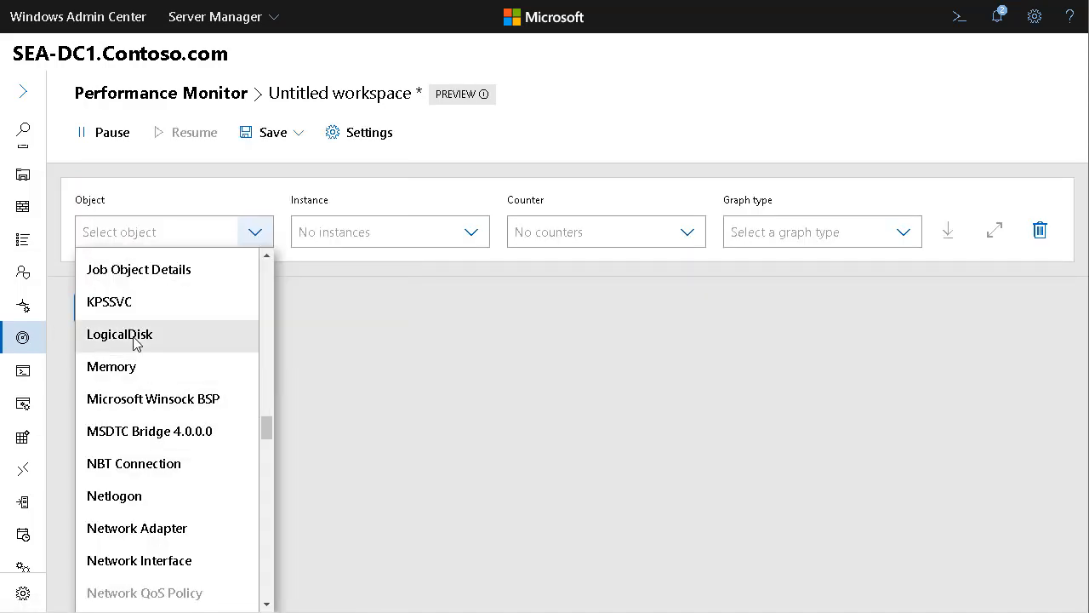
left_click(121, 341)
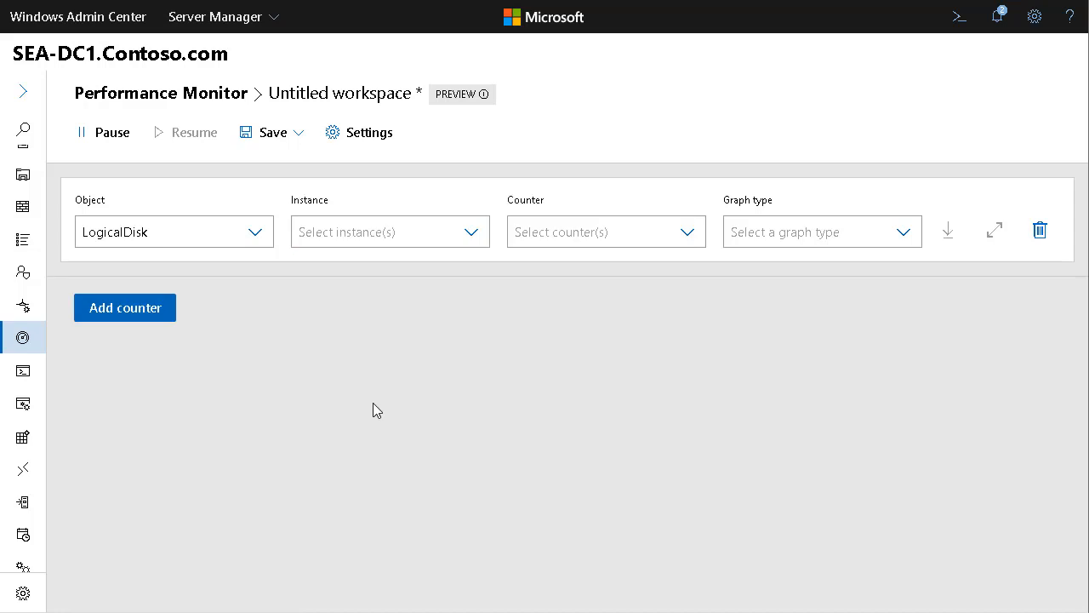
left_click(479, 241)
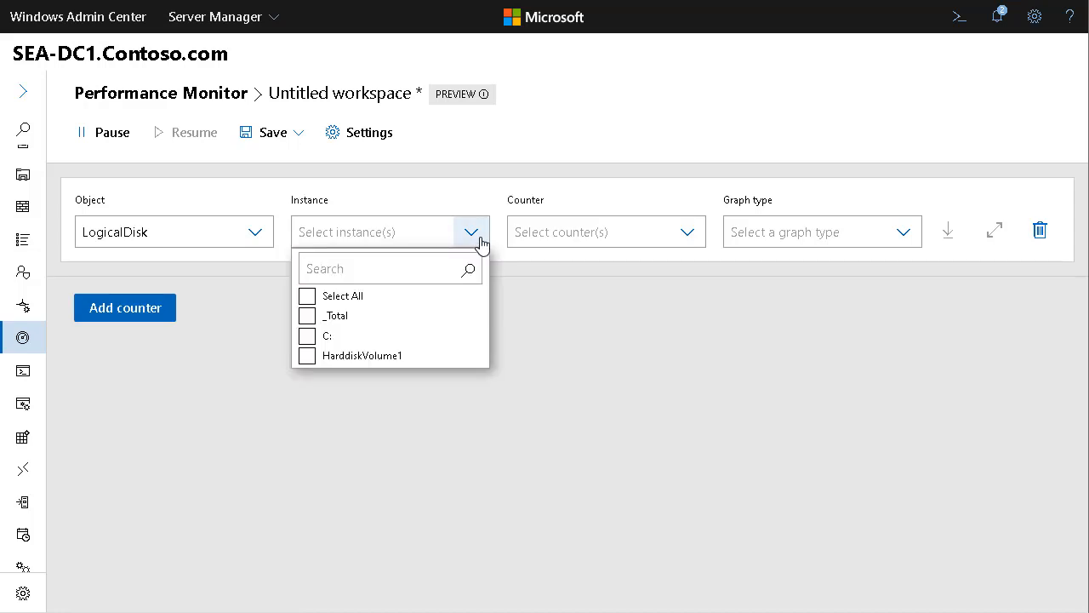
left_click(307, 337)
left_click(661, 242)
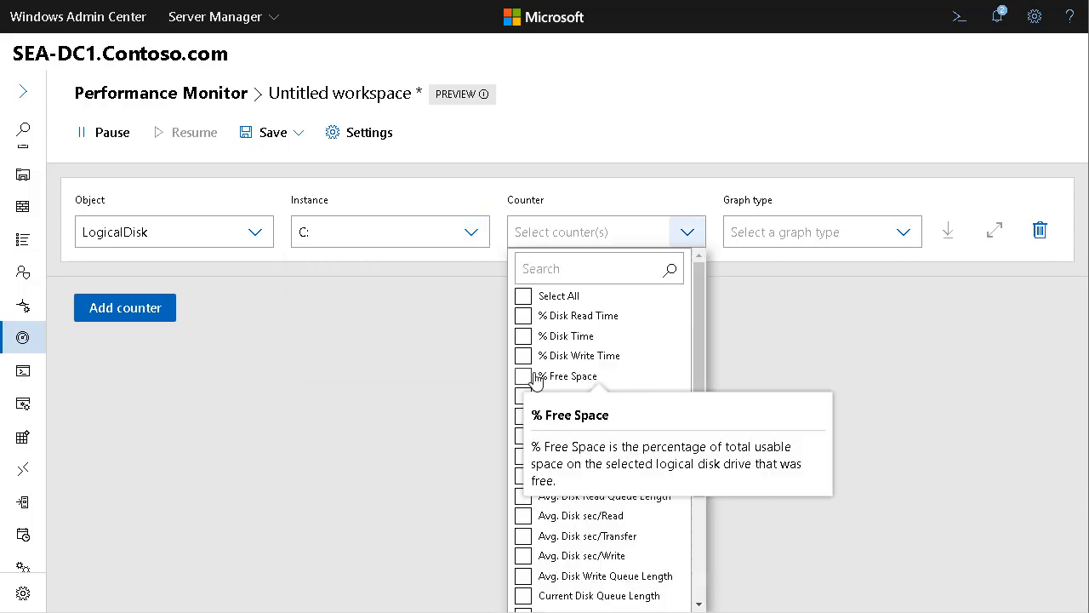
left_click(522, 377)
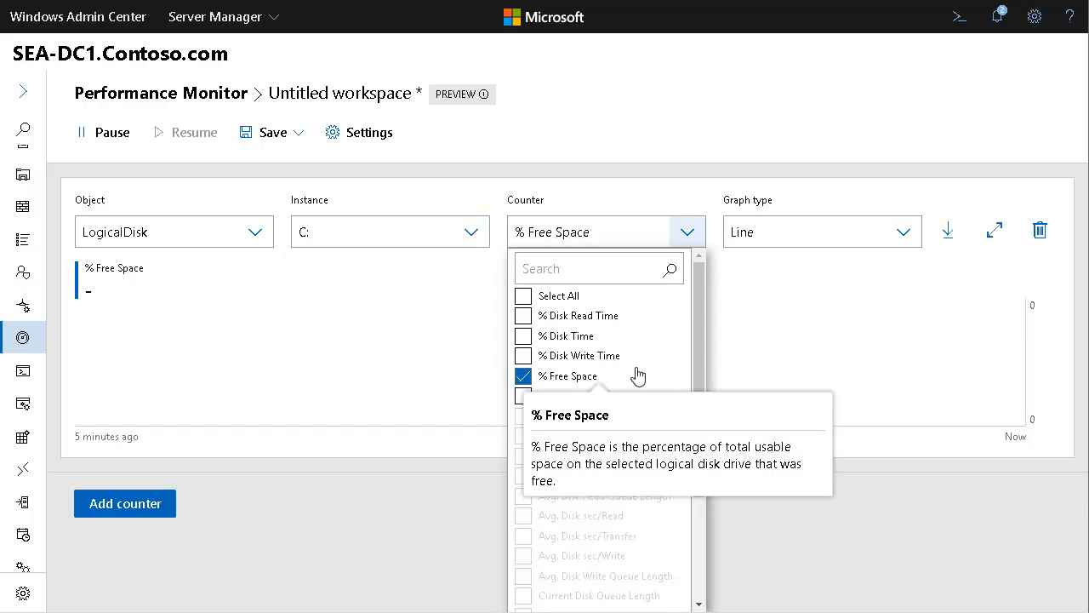
left_click(904, 234)
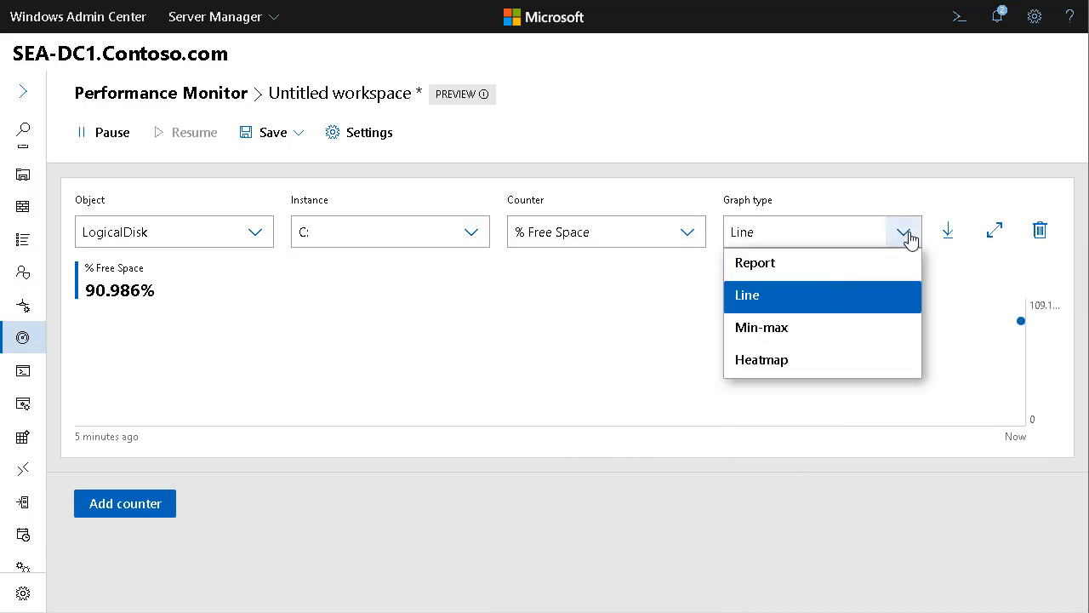
left_click(907, 236)
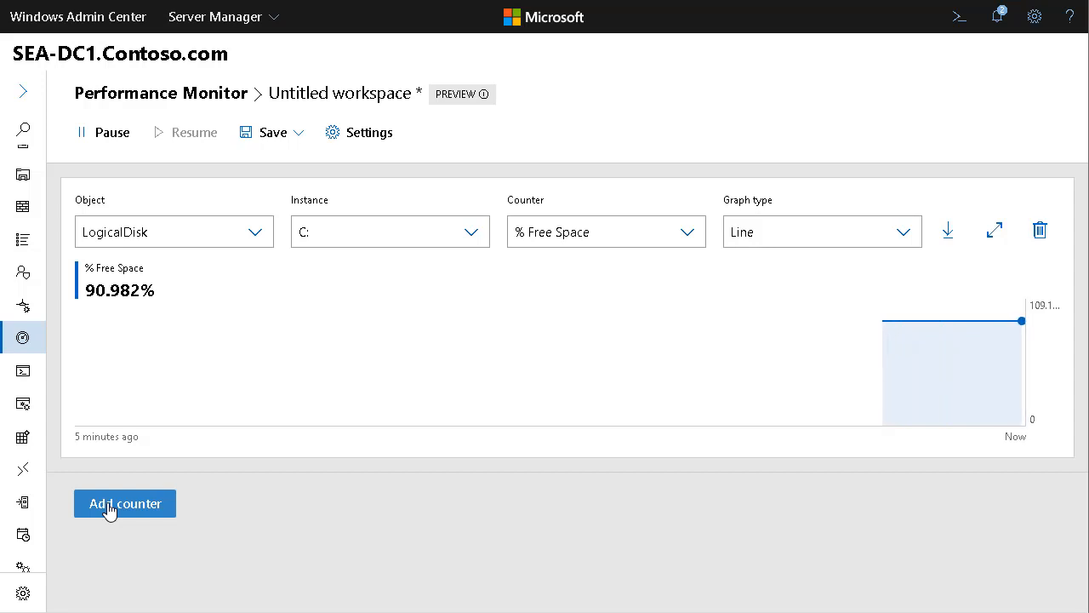
left_click(992, 232)
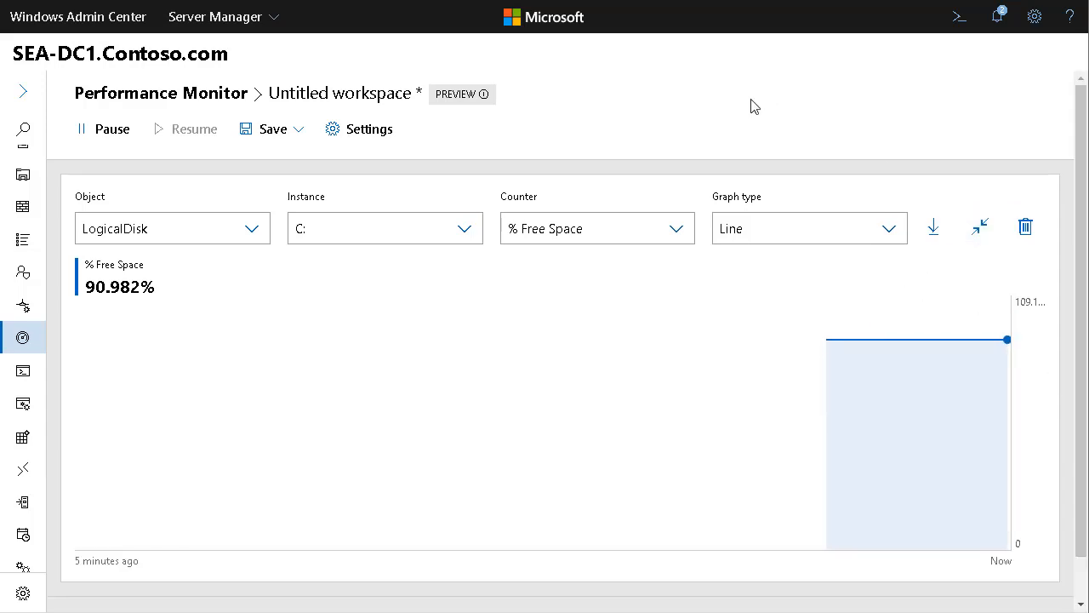
- List the server's running processes and examine the details of svchost.exe with PID 976 in an enlarged details area
left_click(18, 96)
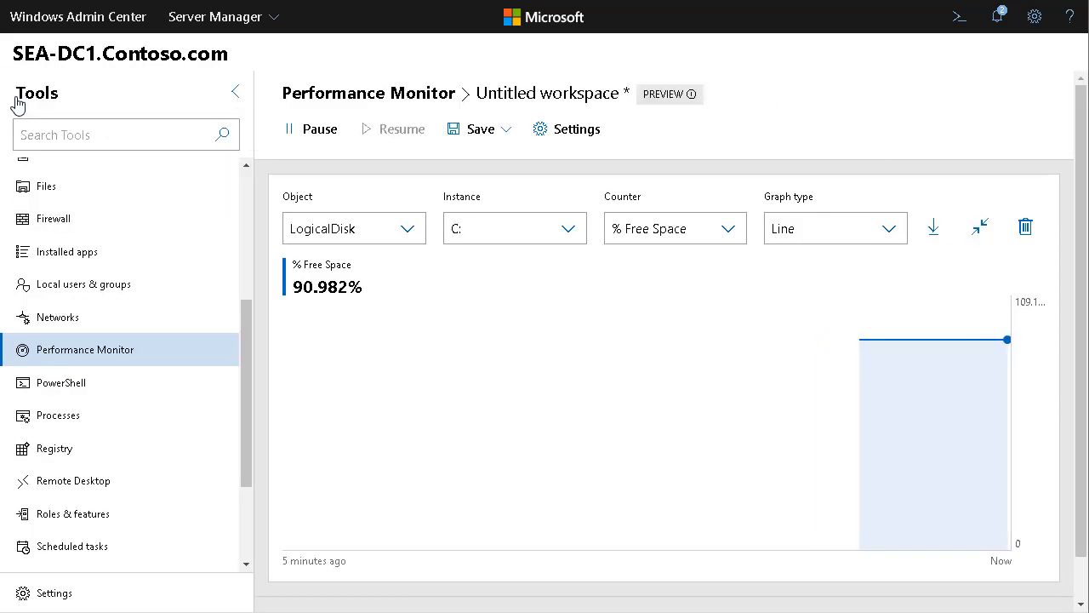
left_click(59, 417)
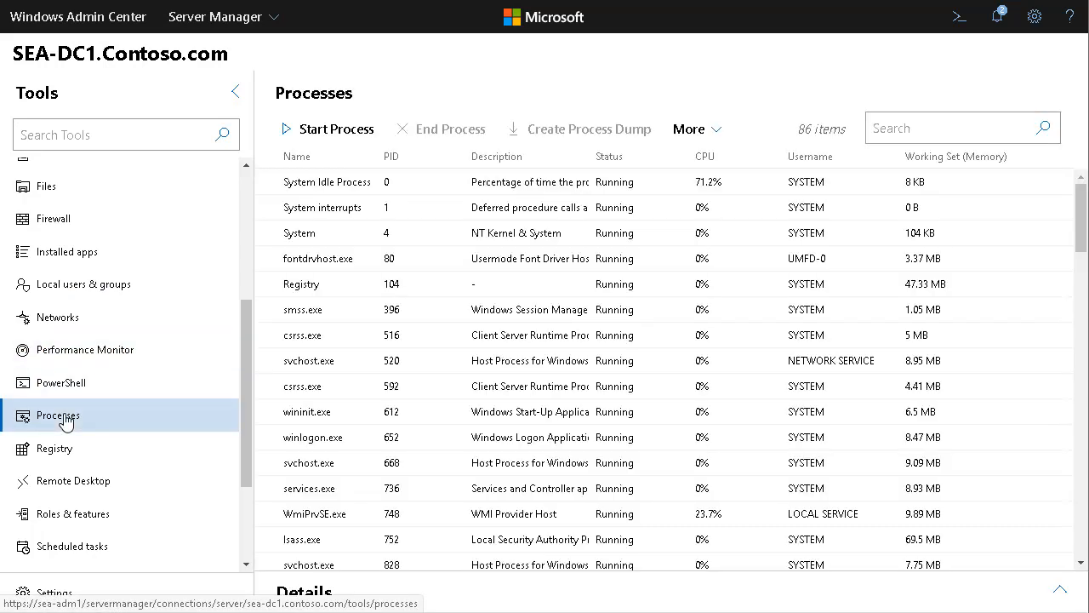
scroll(347, 270, "down", 1)
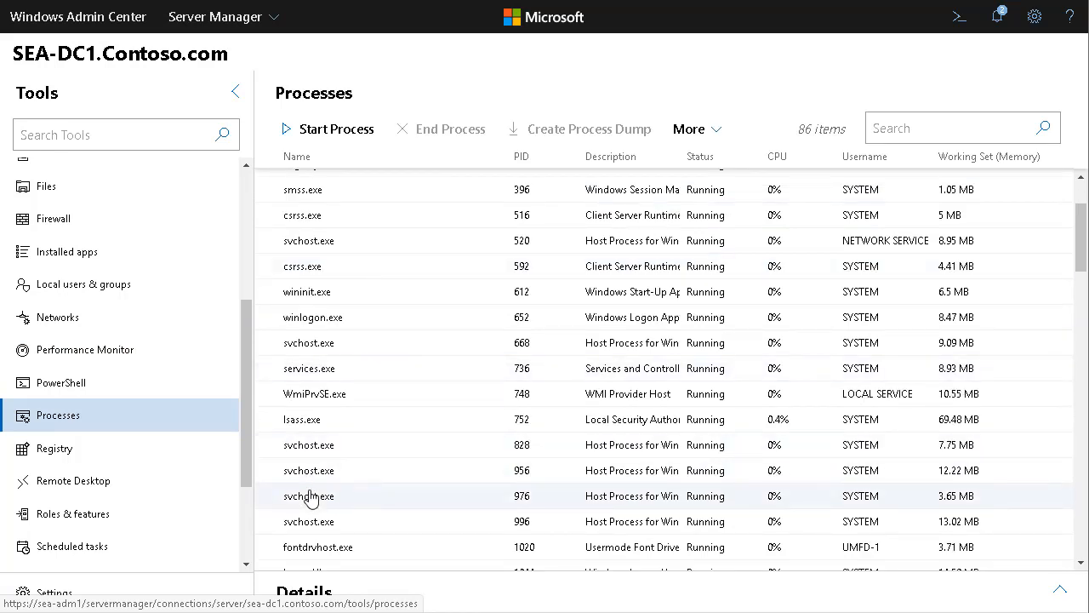
left_click(310, 498)
scroll(470, 505, "down", 1)
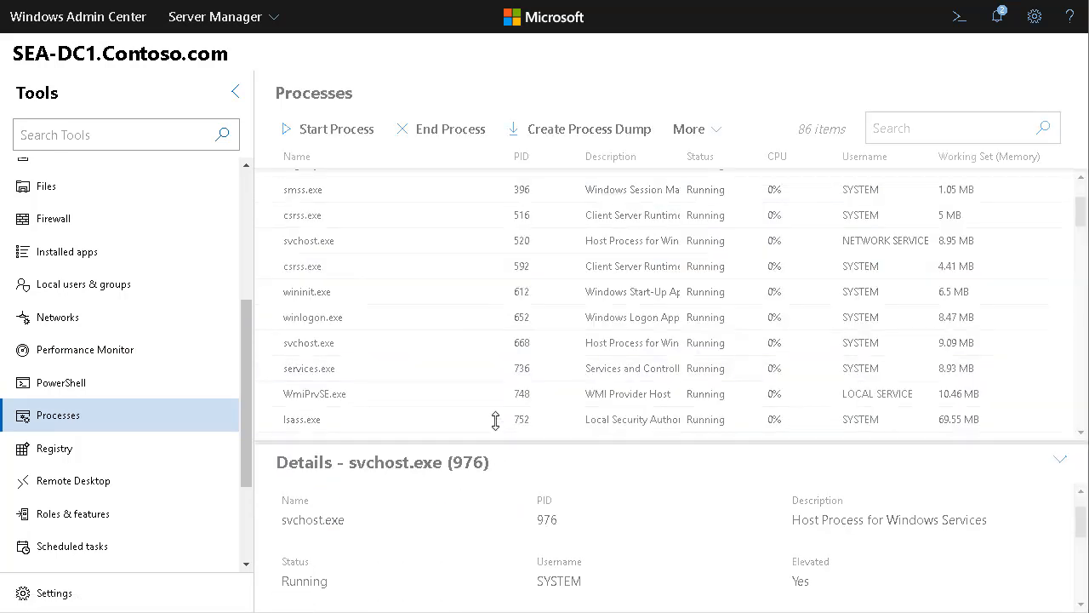
left_click_drag(495, 420, 480, 262)
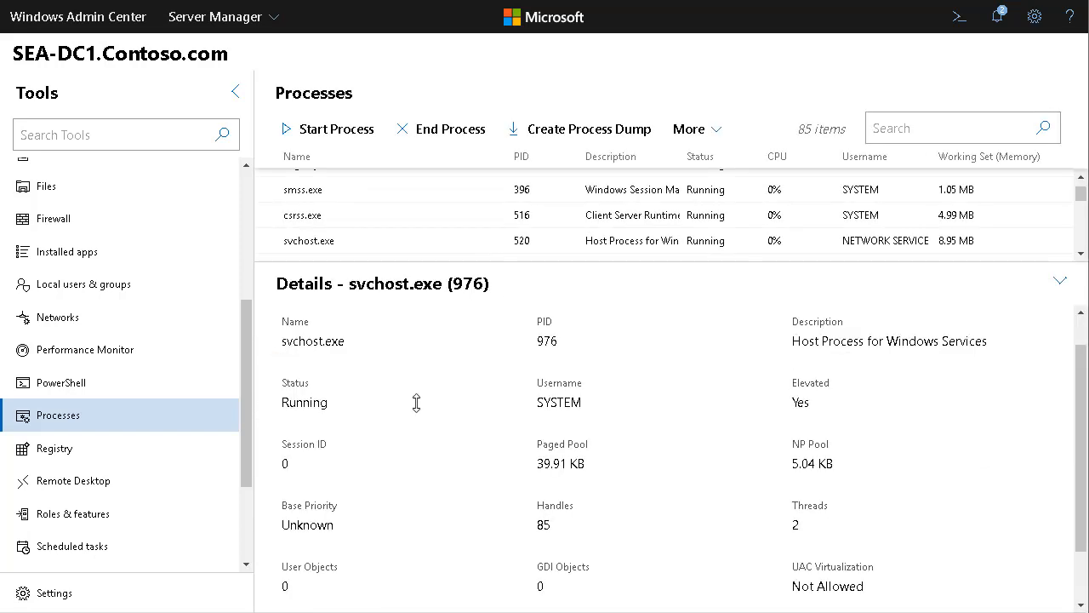
- Browse the server's registry down to the subkeys of HKEY_LOCAL_MACHINE\SYSTEM
left_click(74, 448)
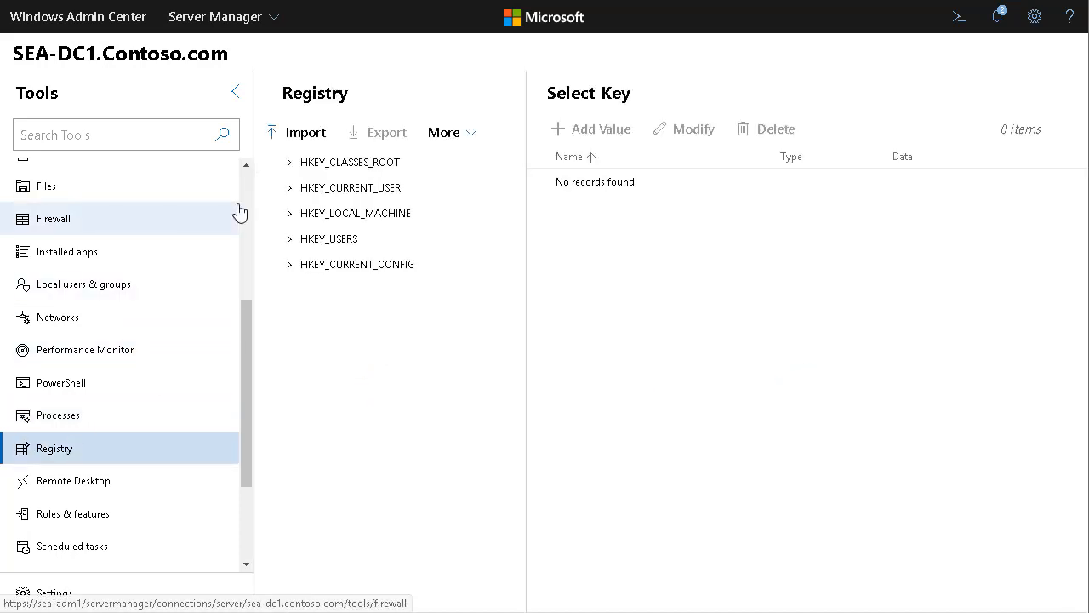
left_click(290, 214)
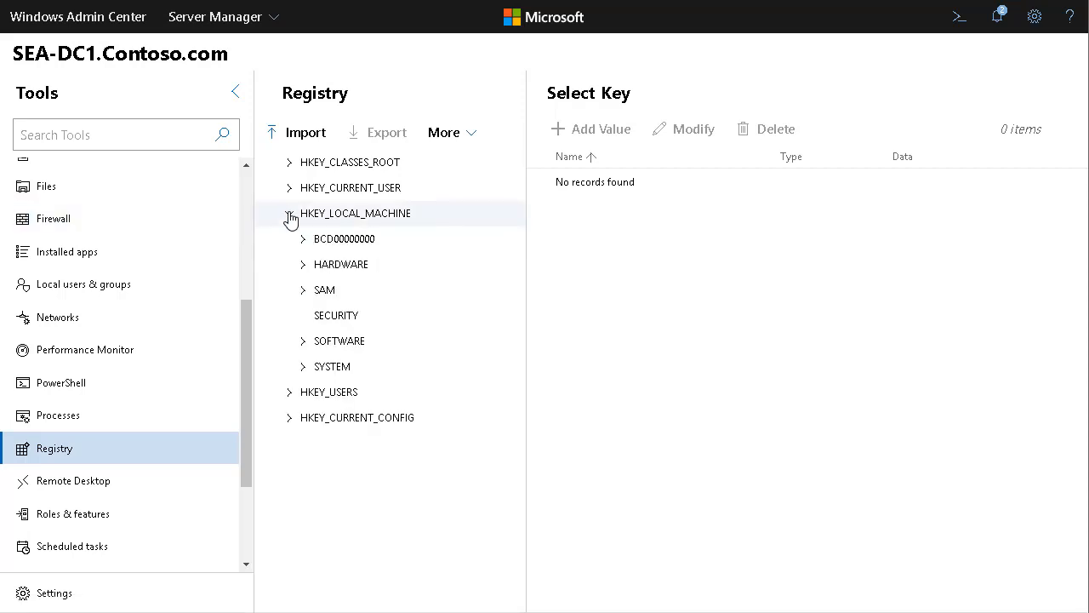
left_click(303, 366)
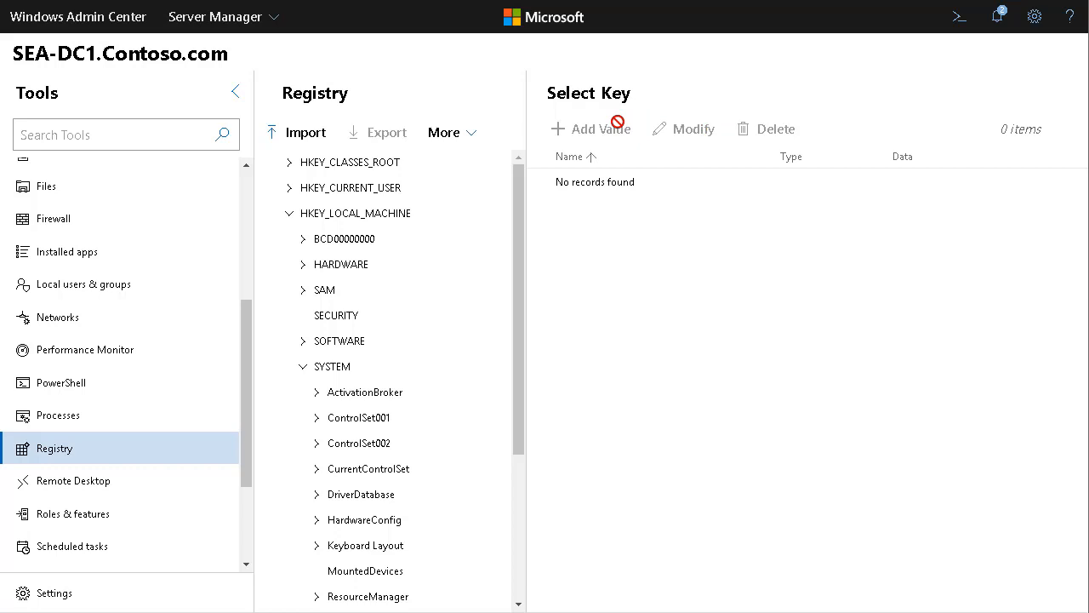
- Install the WINS Server feature on the server, allowing an automatic reboot if required
left_click(78, 522)
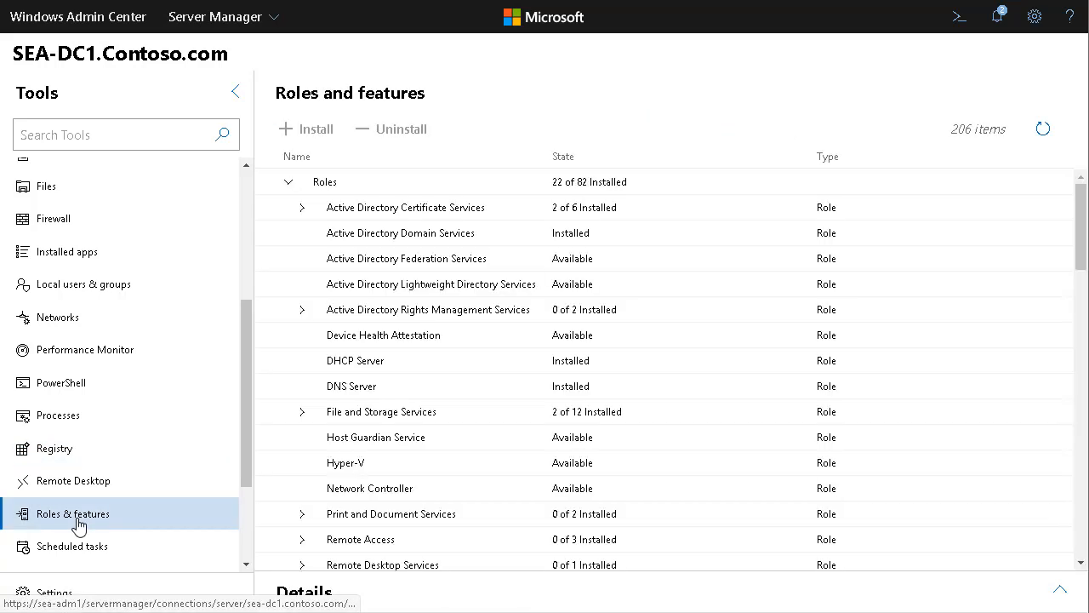
scroll(507, 414, "down", 3)
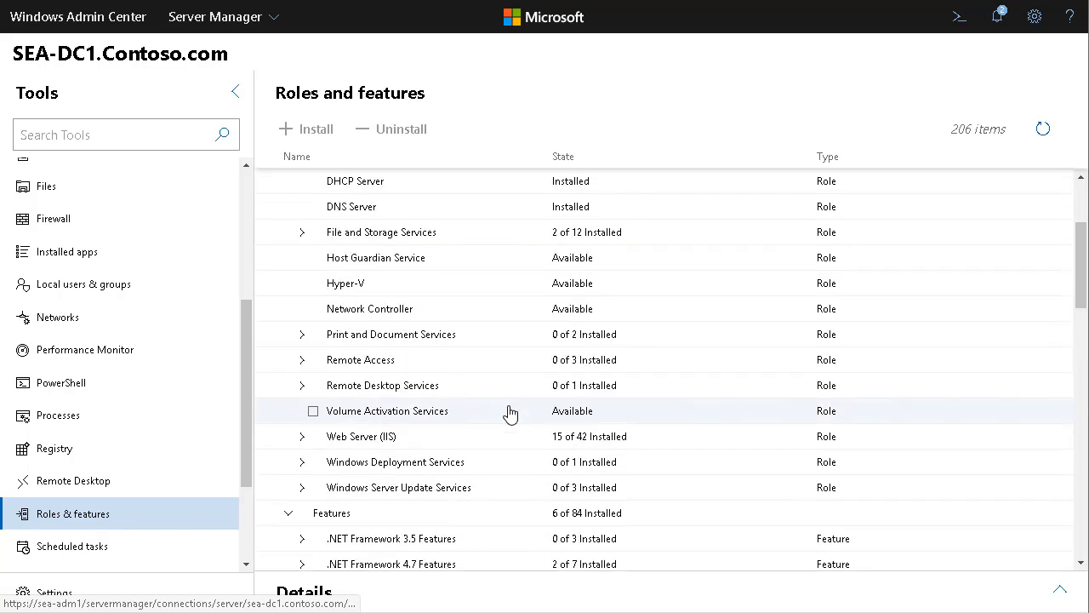
scroll(509, 414, "down", 8)
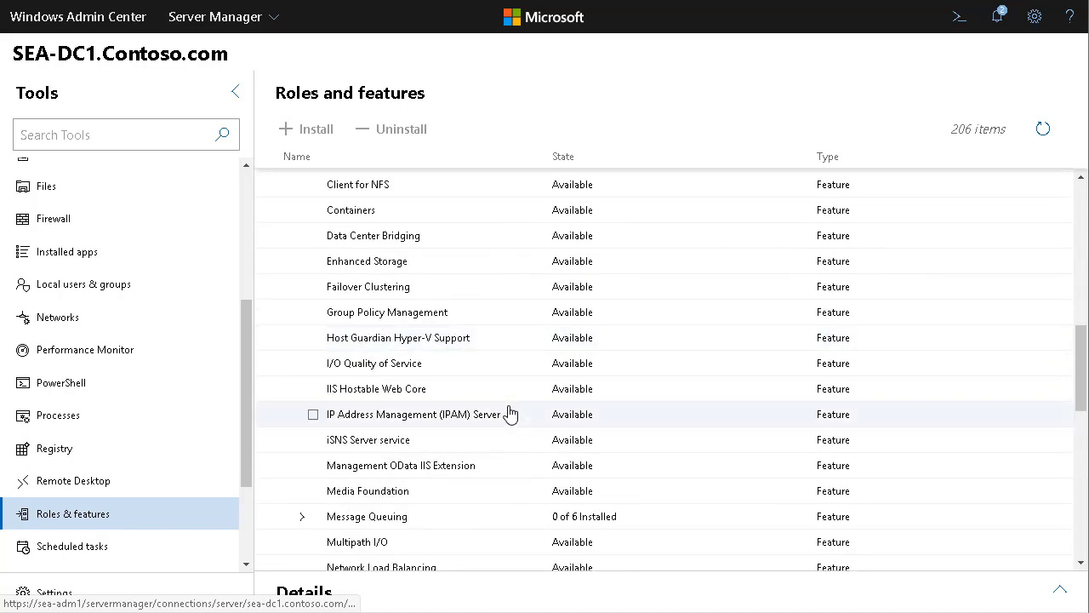
scroll(509, 413, "down", 3)
scroll(509, 414, "down", 4)
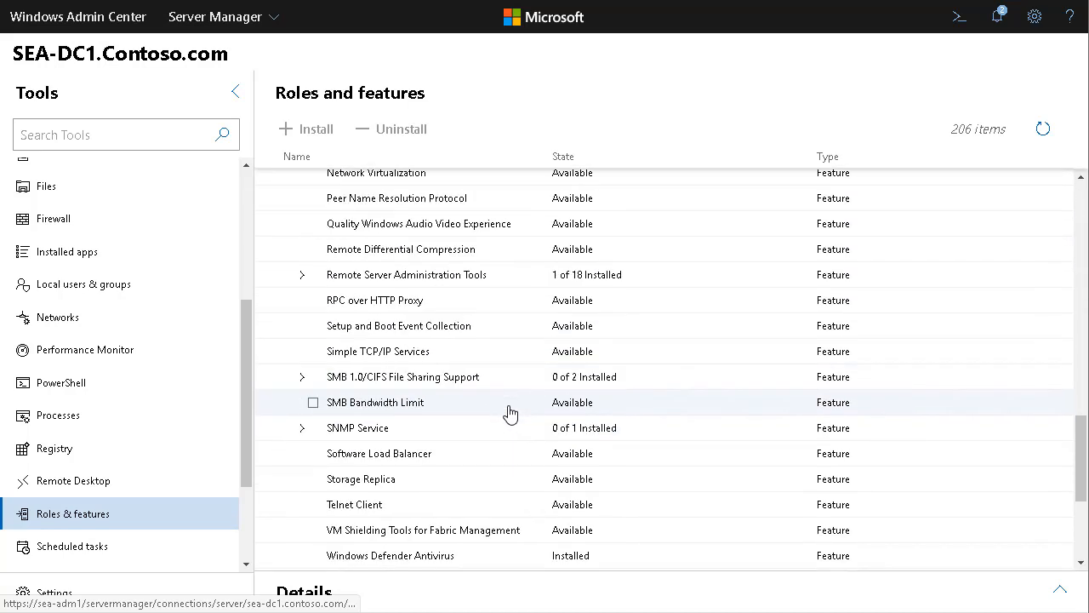
scroll(511, 413, "down", 2)
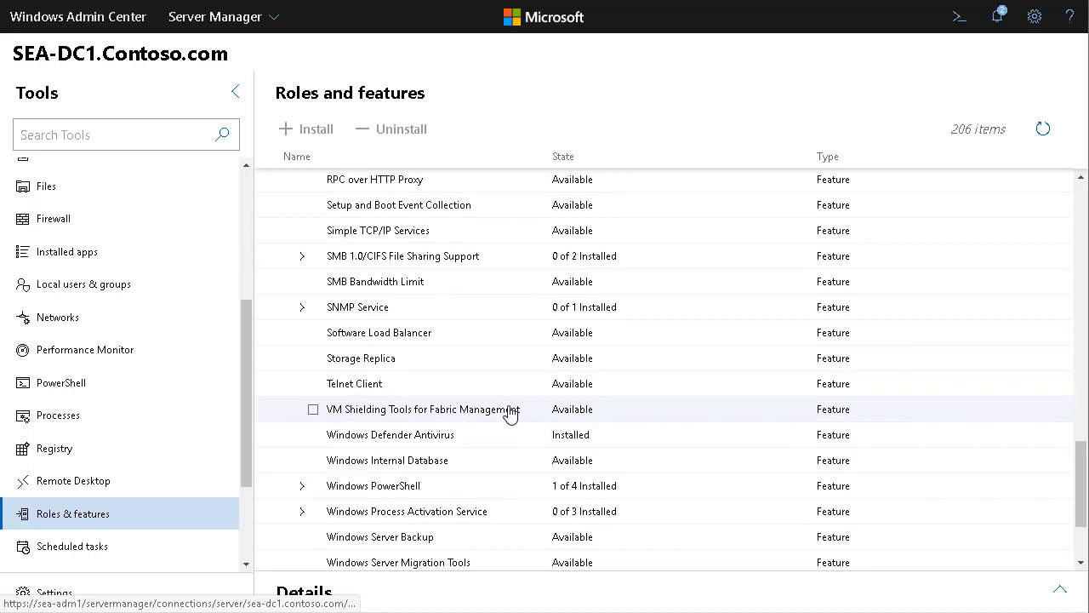
scroll(509, 413, "down", 2)
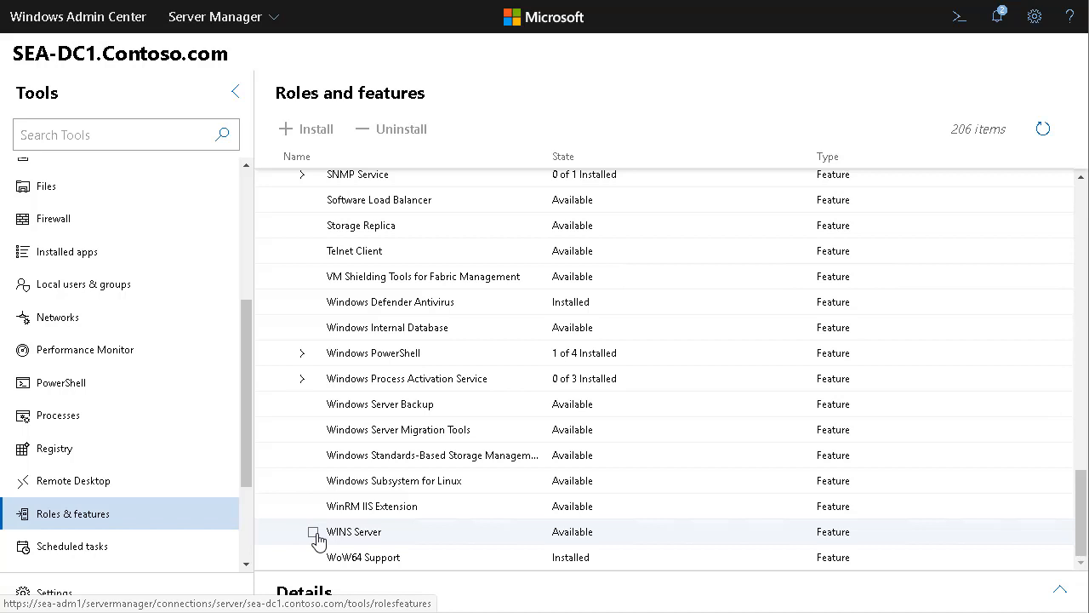
left_click(314, 534)
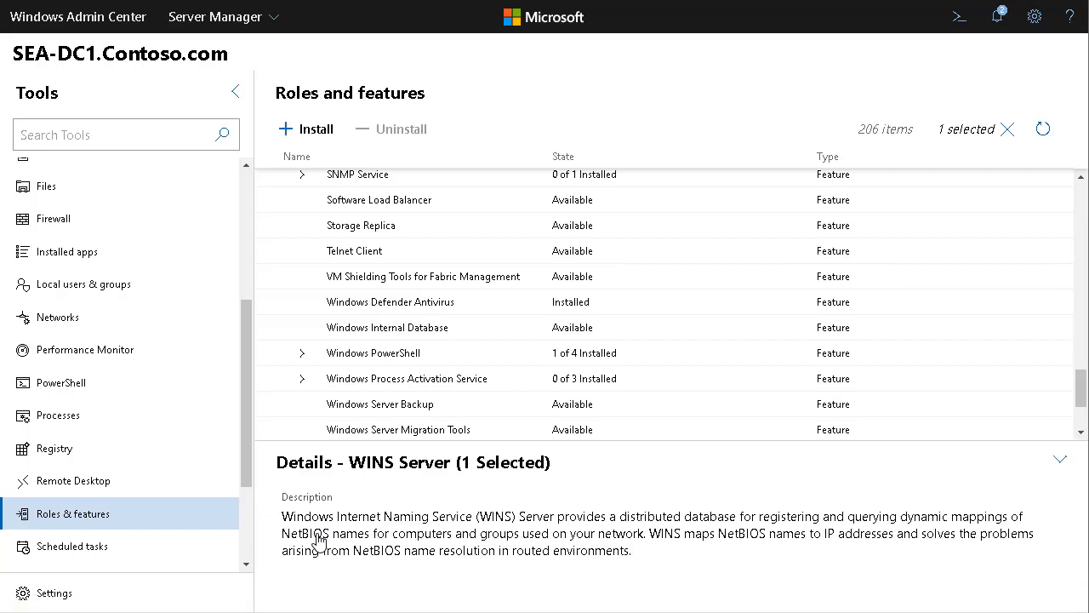
left_click(296, 132)
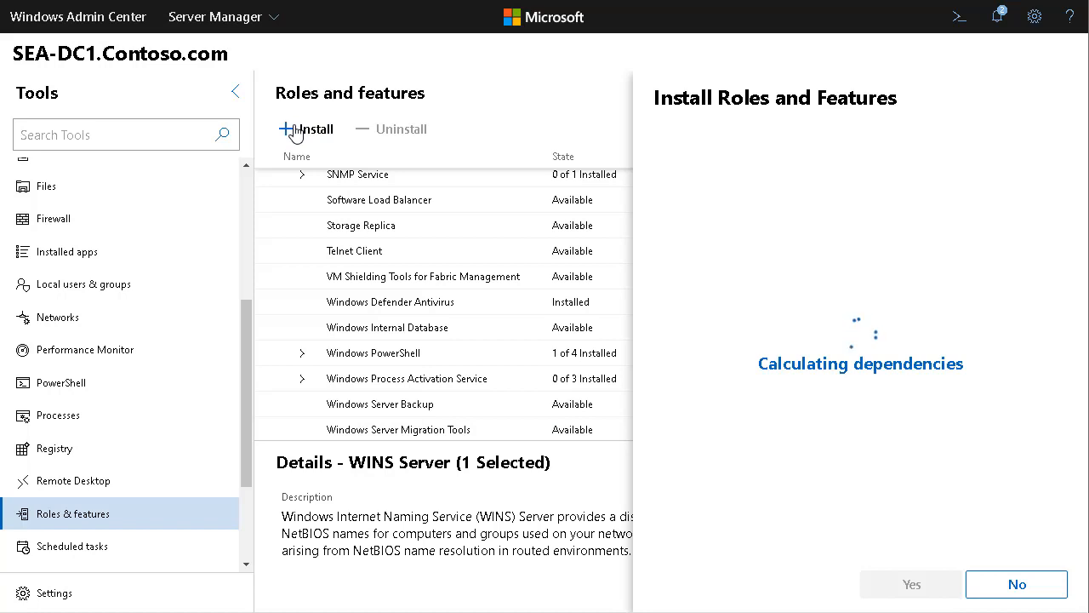
left_click(662, 525)
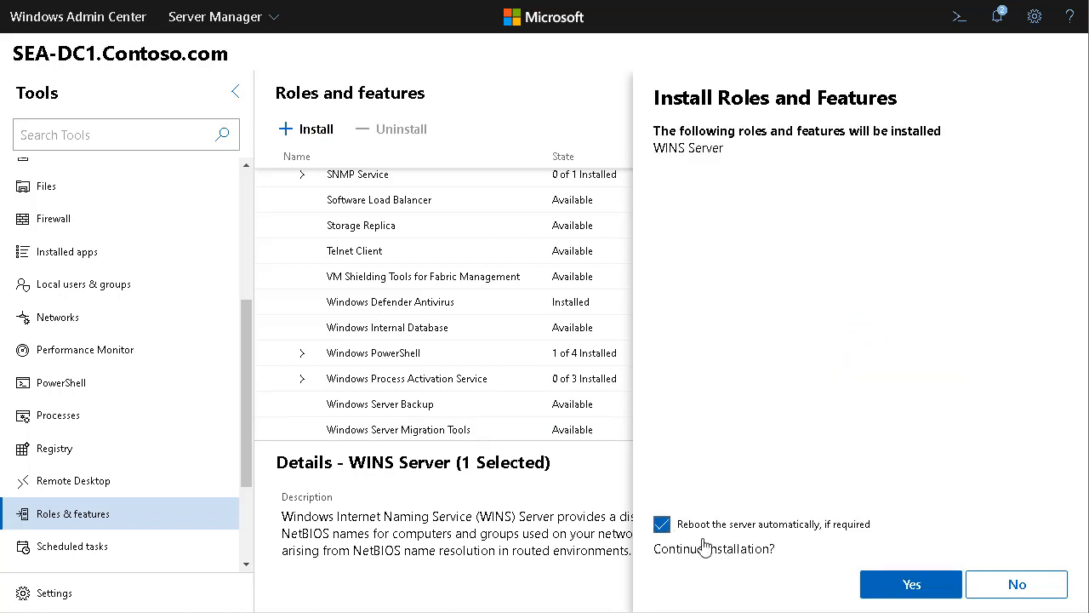
left_click(904, 587)
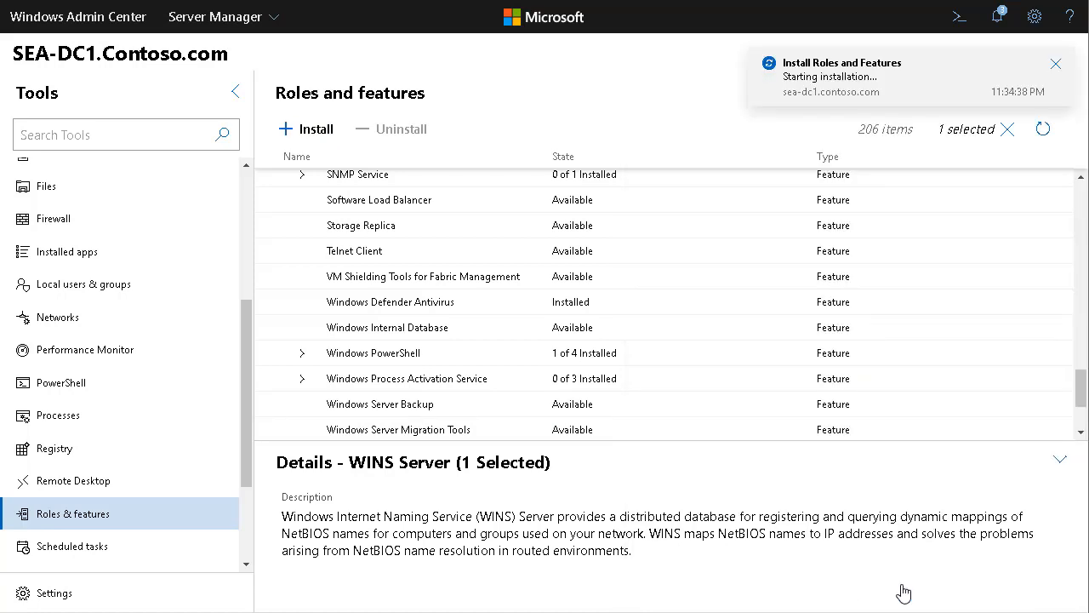
- Review the notifications for the outcome of the WINS Server installation and close the list
left_click(998, 17)
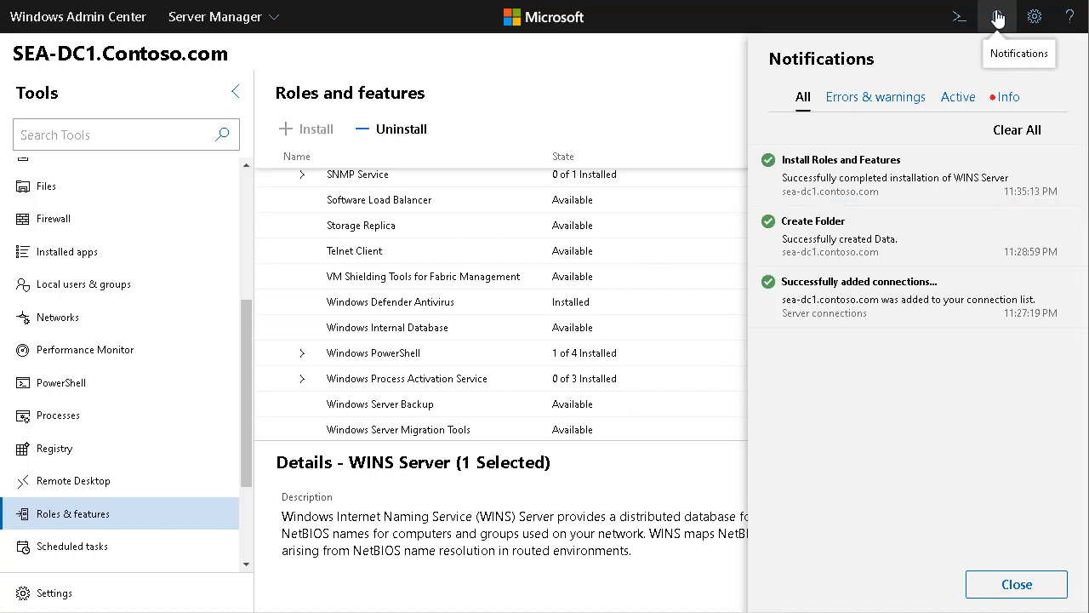
left_click(997, 19)
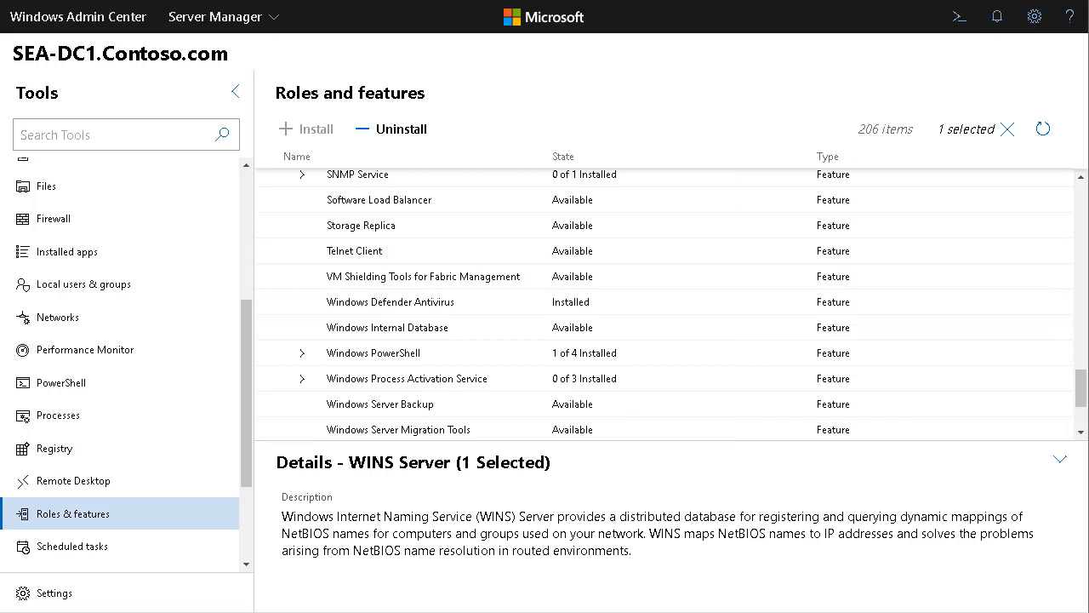
- Examine the settings available for creating a scheduled task on the server, down to the account options, and cancel without creating one
scroll(140, 470, "down", 1)
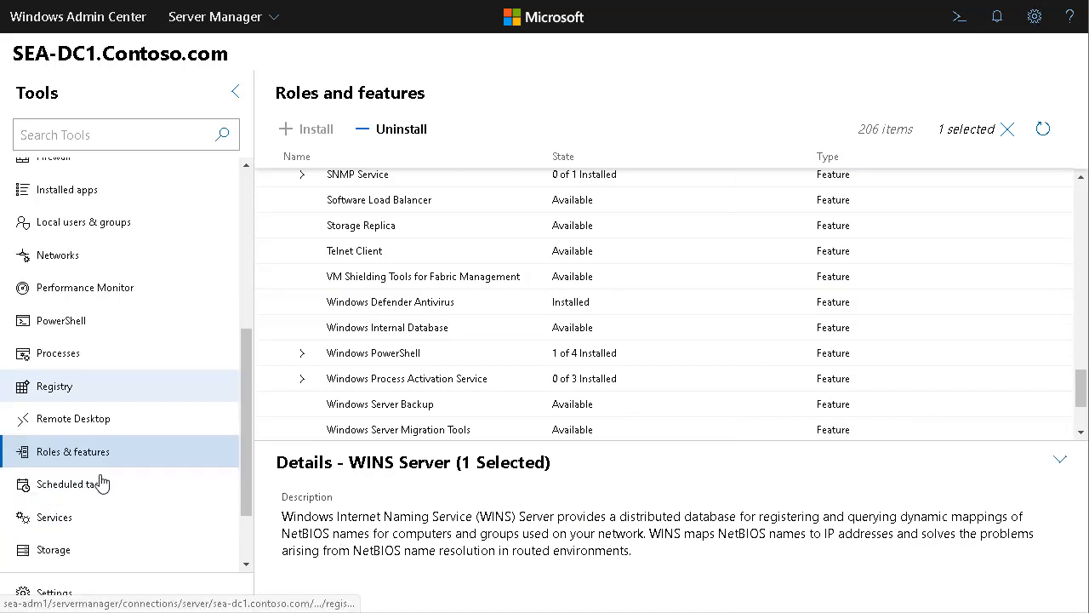
left_click(89, 483)
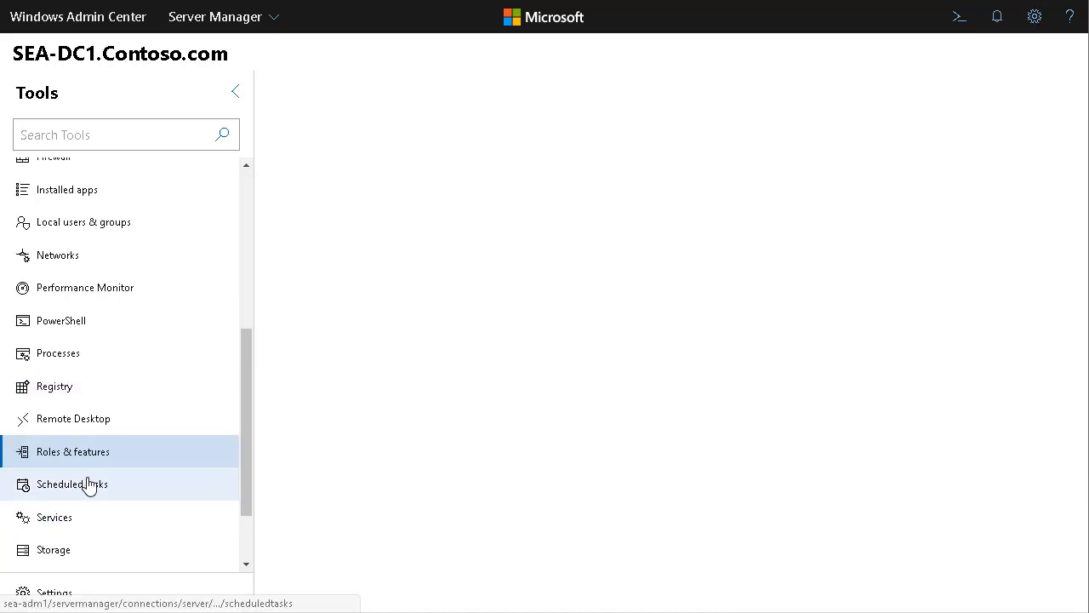
left_click(236, 100)
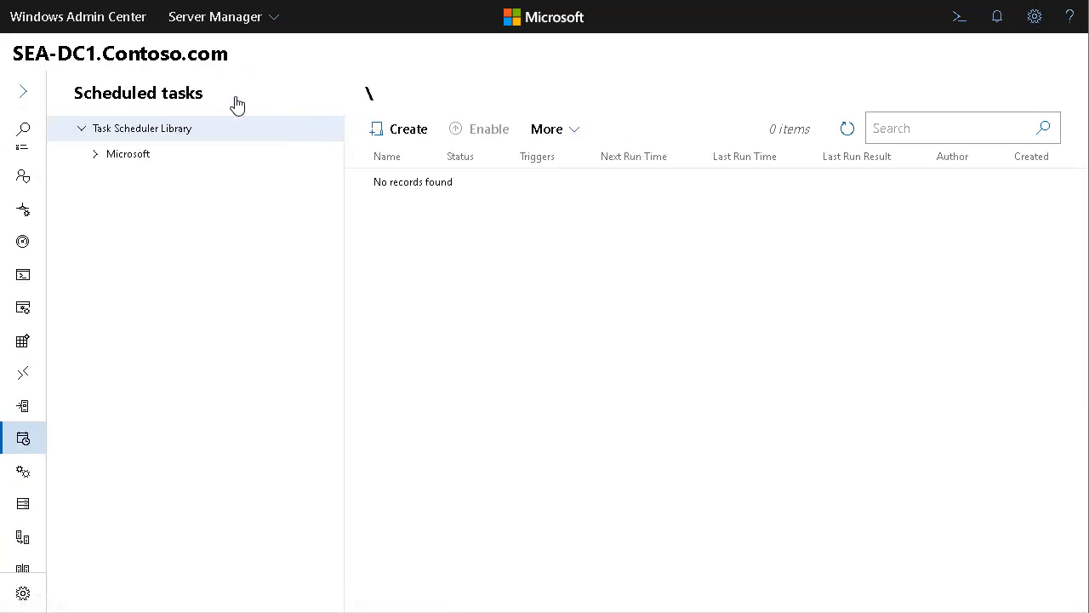
left_click(400, 136)
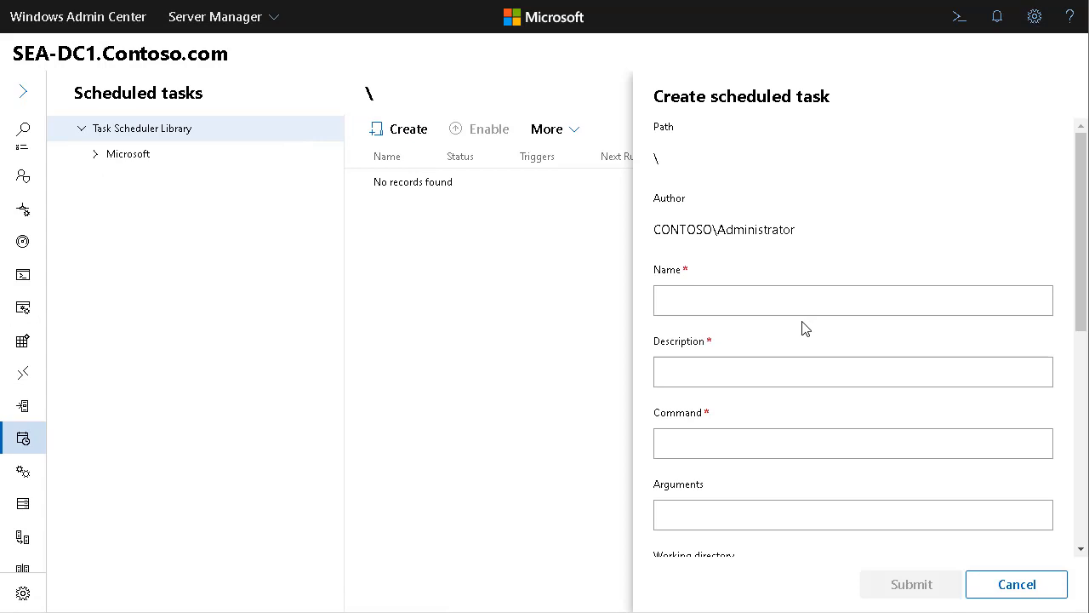
scroll(804, 327, "down", 5)
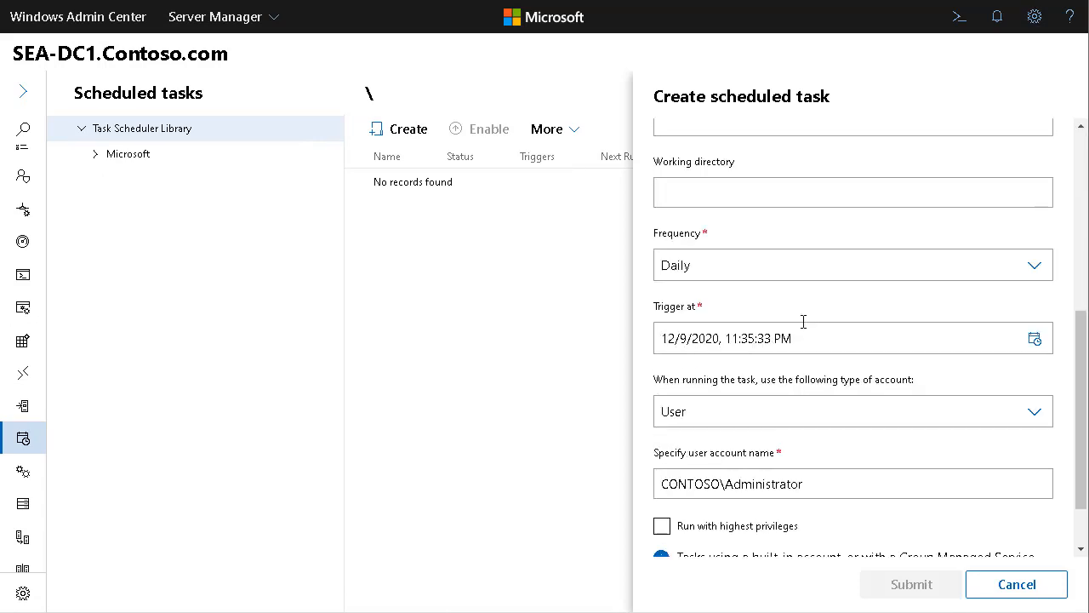
scroll(803, 322, "down", 1)
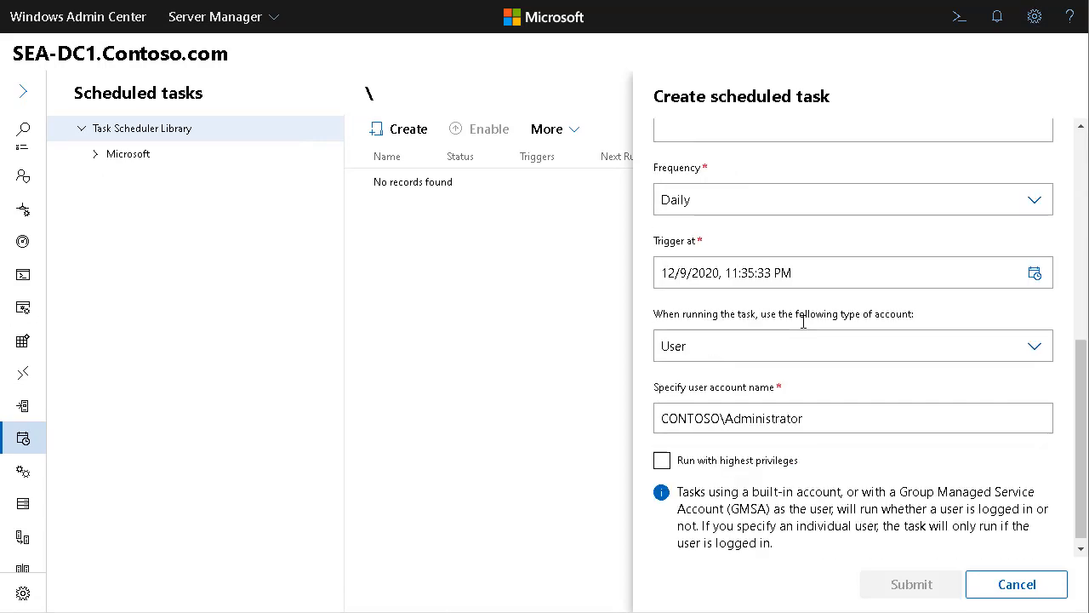
left_click(1017, 585)
- Open a remote PowerShell session on the server and run hostname to identify the connected machine
left_click(23, 91)
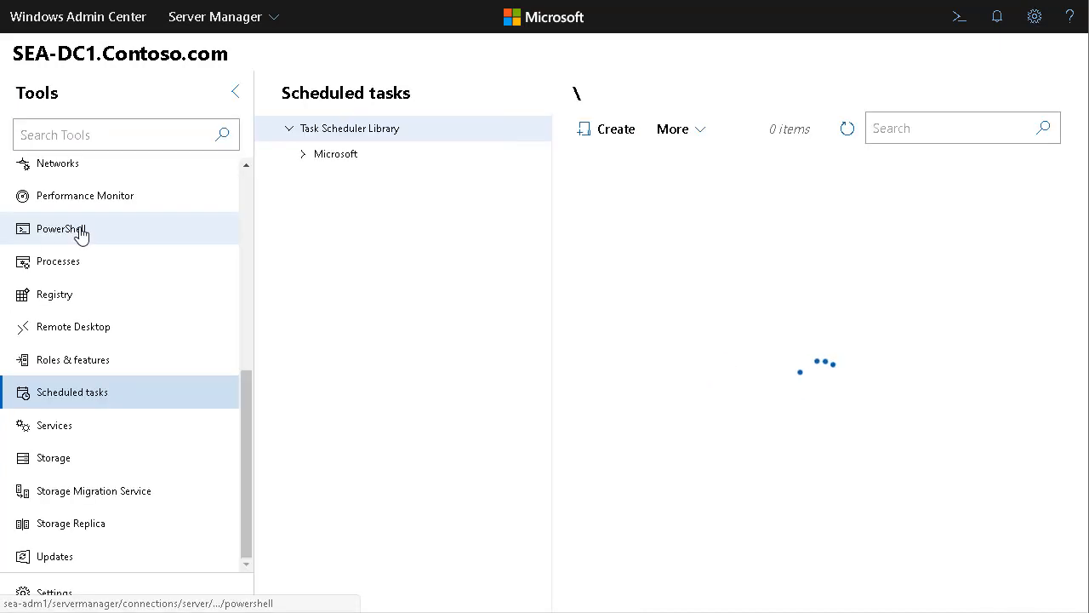
left_click(80, 231)
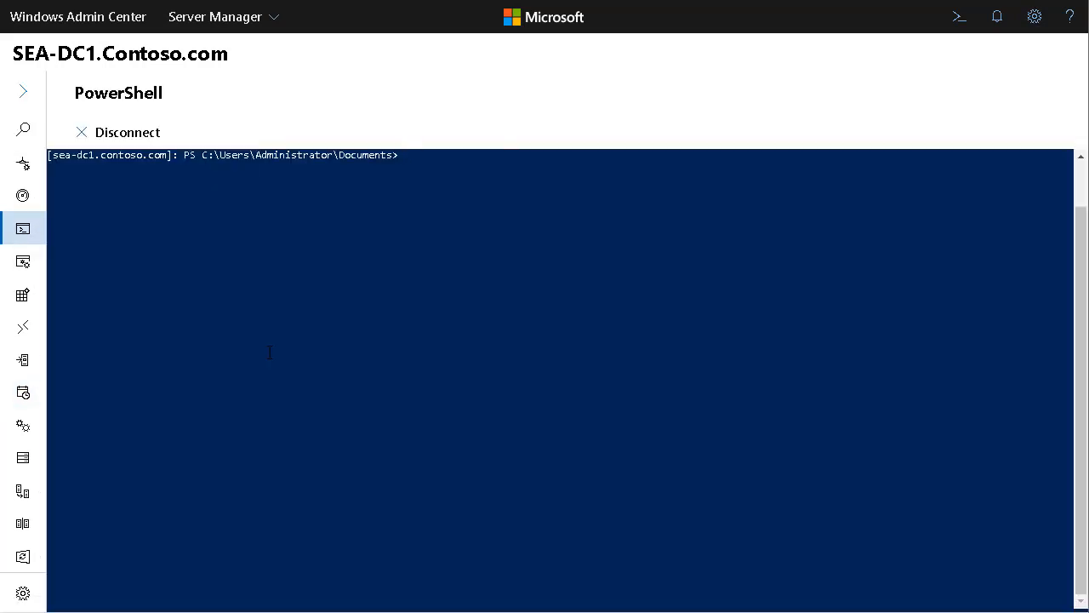
type("hostname")
key("Return")
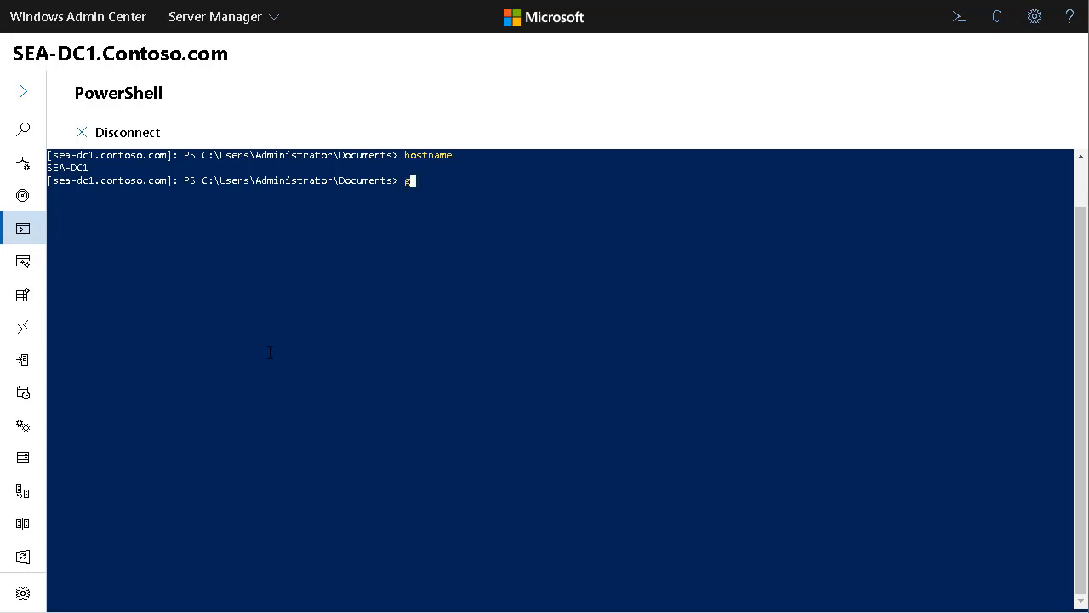
- List the server's services with get-service and clear the console with cls
type("et-service")
key("Return")
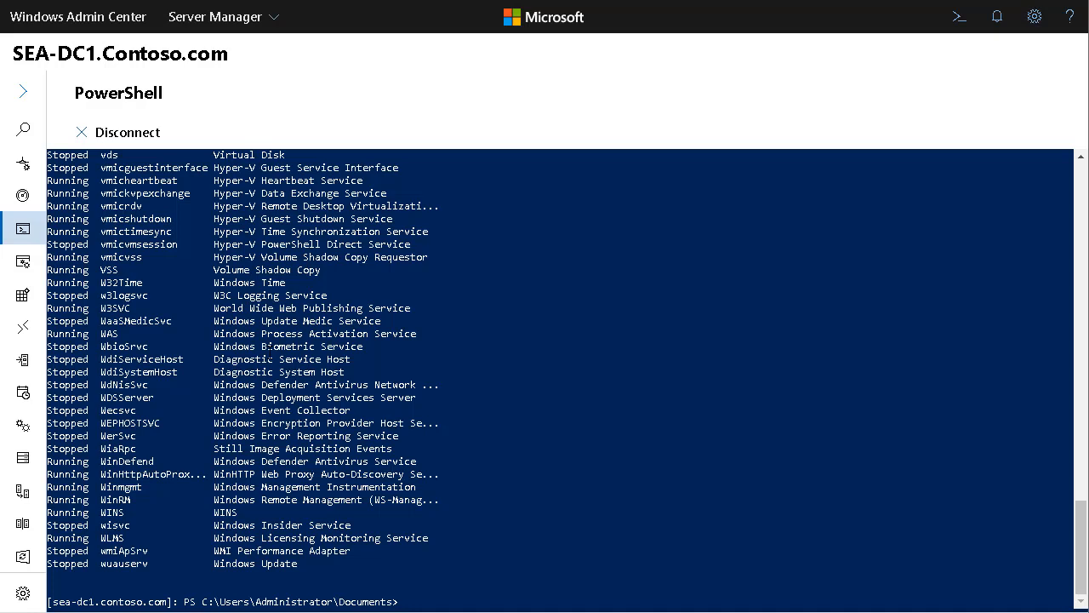
type("cls")
key("Return")
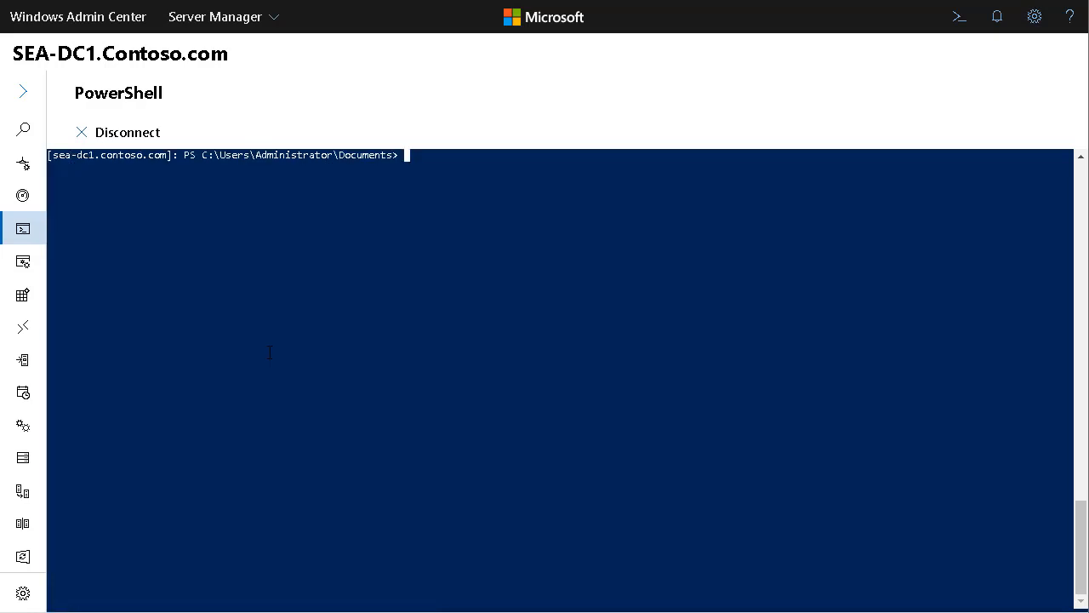
- List the server's roles and features with get-windowsfeature and highlight the WINS Server entry
type("get-windowsfeature")
key("Return")
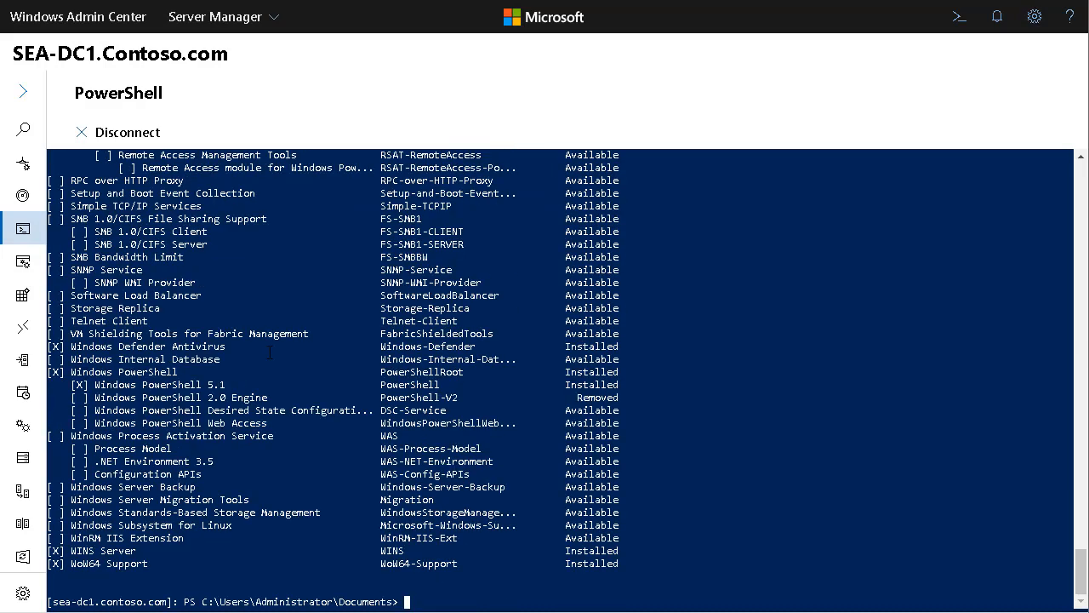
left_click_drag(40, 555, 56, 554)
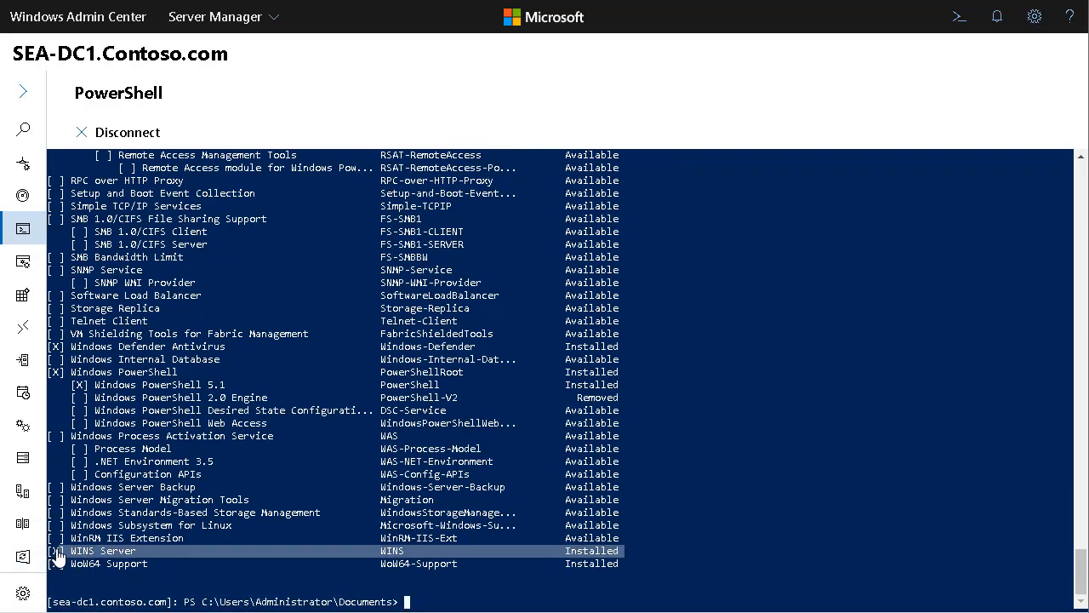